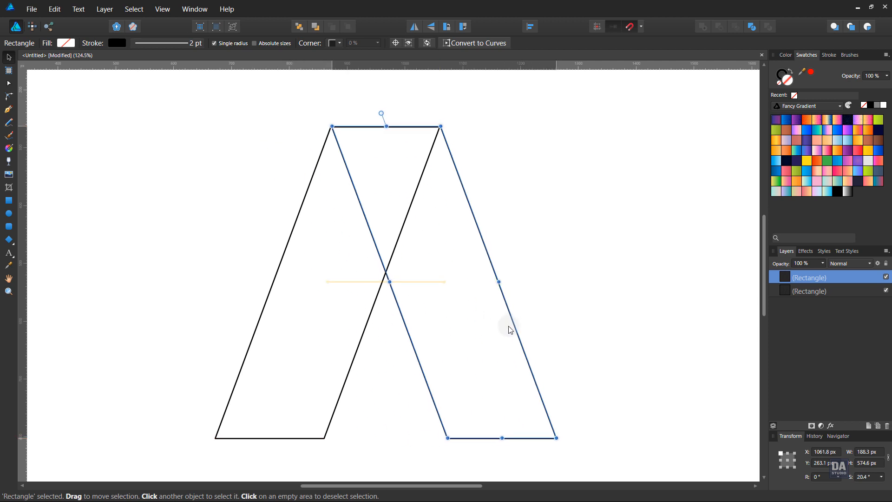
- Shift the right slanted rectangle slightly outward, and stretch both rectangles upward together to about 563.6 px tall
{"action": "left_click_drag", "start_coordinate": [511, 330], "coordinate": [514, 330]}
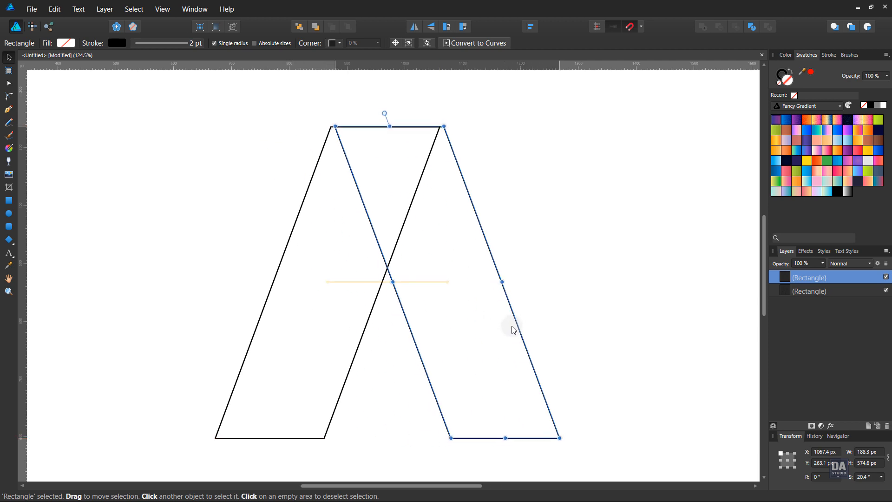
{"action": "left_click", "coordinate": [600, 294]}
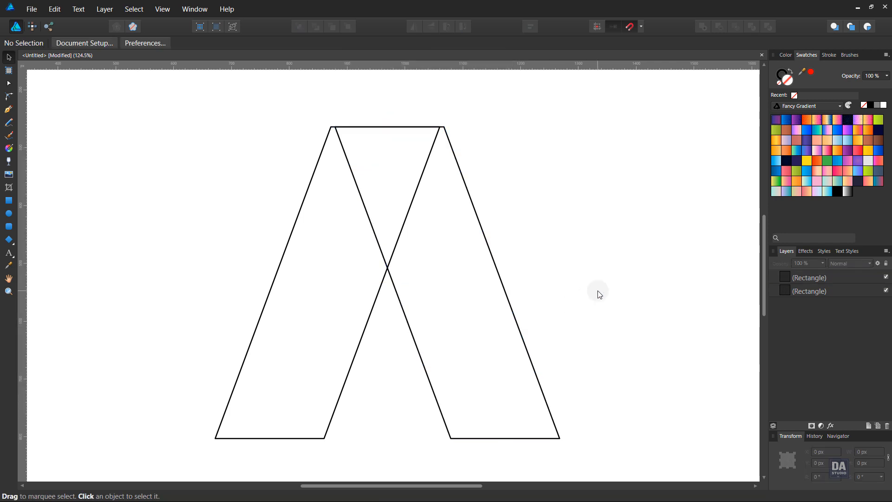
{"action": "left_click", "coordinate": [518, 324]}
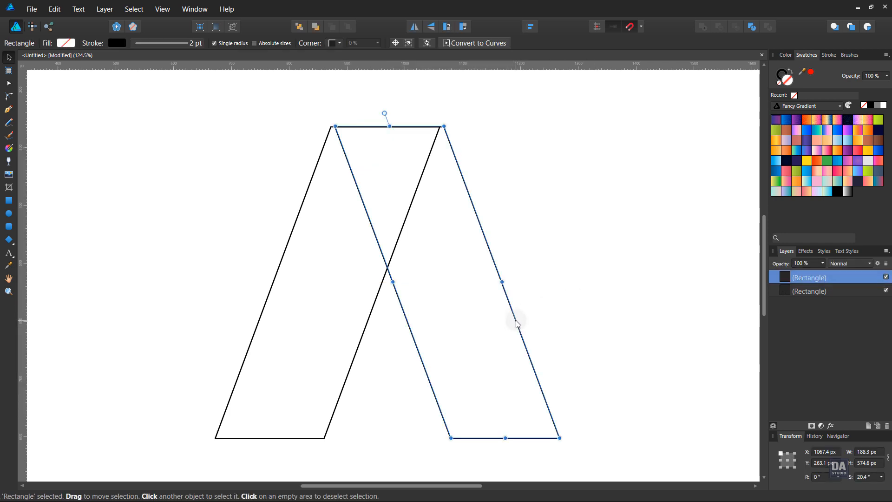
{"action": "left_click", "coordinate": [367, 334], "text": "shift"}
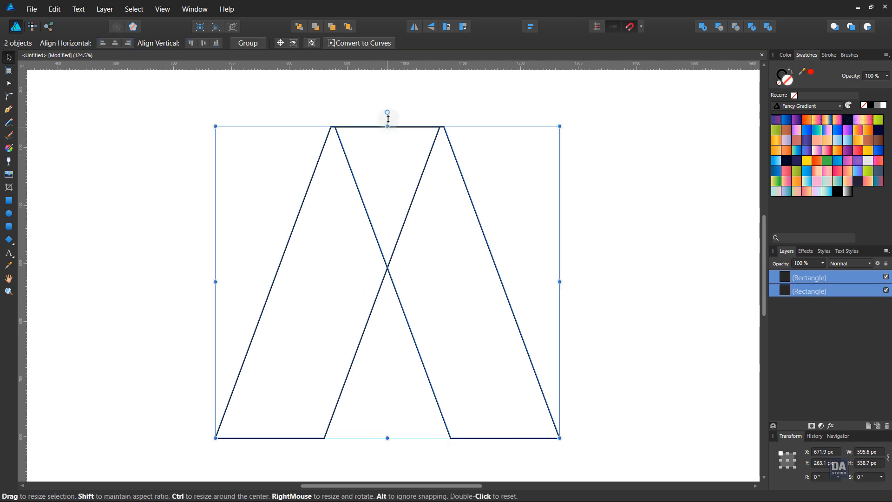
{"action": "left_click_drag", "start_coordinate": [388, 127], "coordinate": [390, 114]}
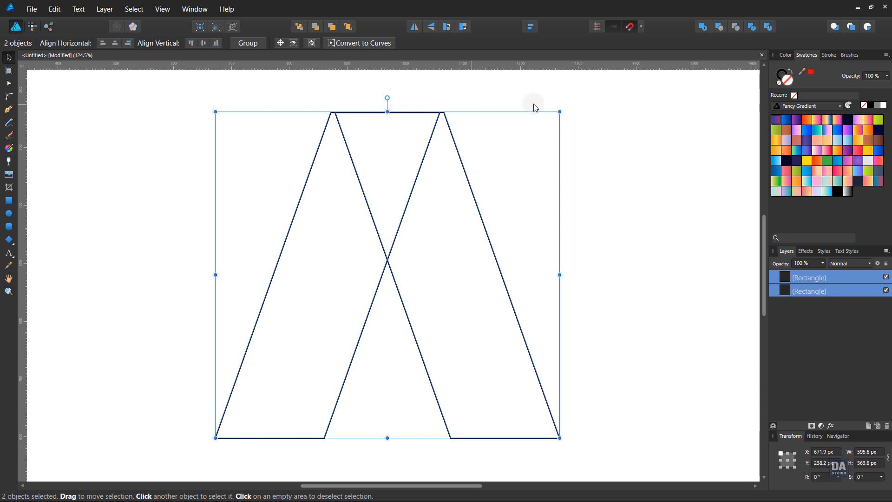
- Swap the stroke and fill of both rectangles to make them solid black, and merge them with the Add operation
{"action": "left_click", "coordinate": [793, 72]}
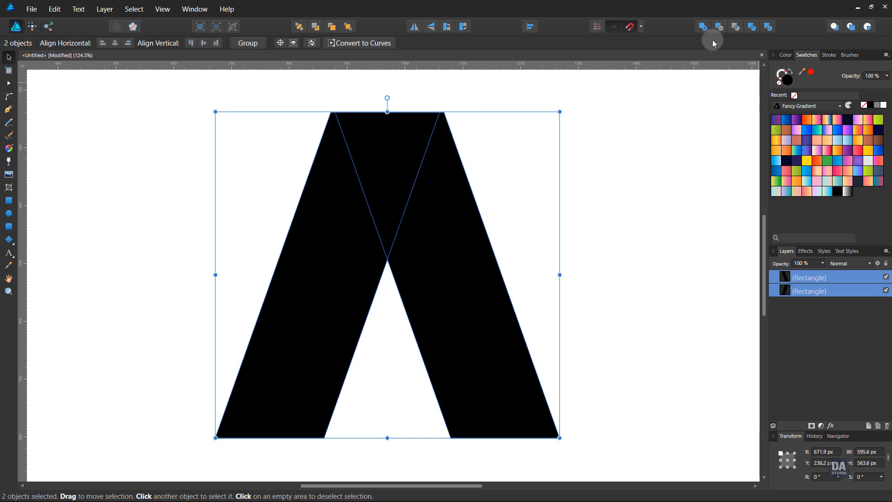
{"action": "left_click", "coordinate": [704, 29]}
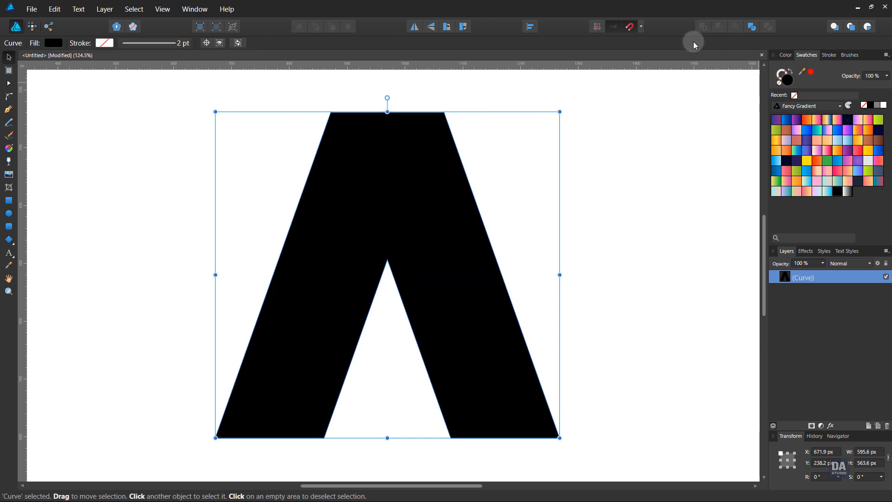
{"action": "left_click", "coordinate": [644, 185]}
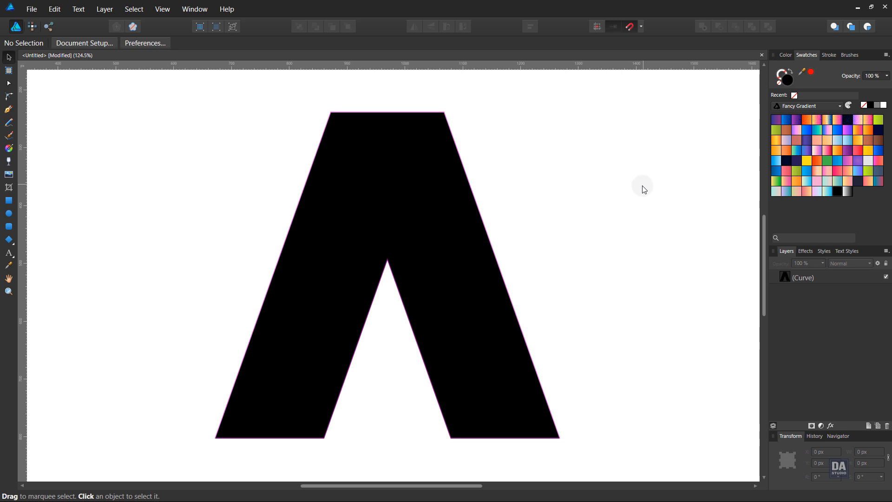
- Fill the merged A shape with the purple gradient, running diagonally from dark blue at its upper-left corner to magenta at its lower-right foot
{"action": "left_click", "coordinate": [482, 286]}
{"action": "left_click", "coordinate": [796, 122]}
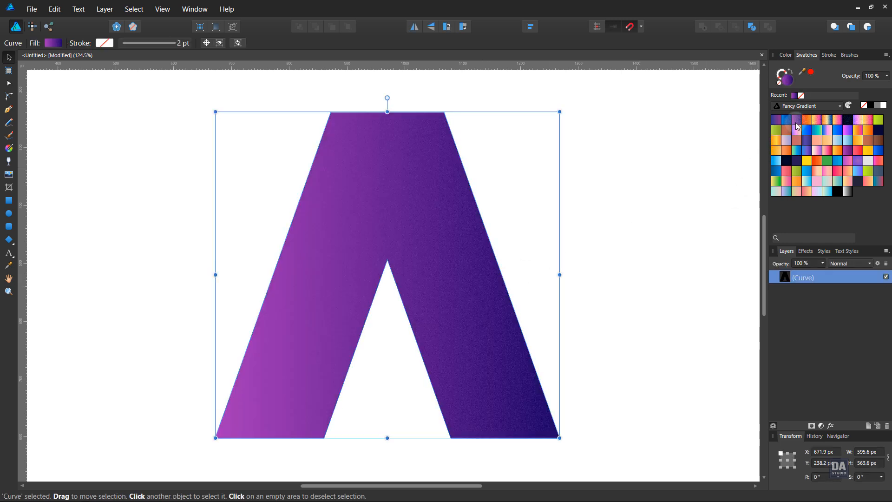
{"action": "left_click", "coordinate": [8, 147]}
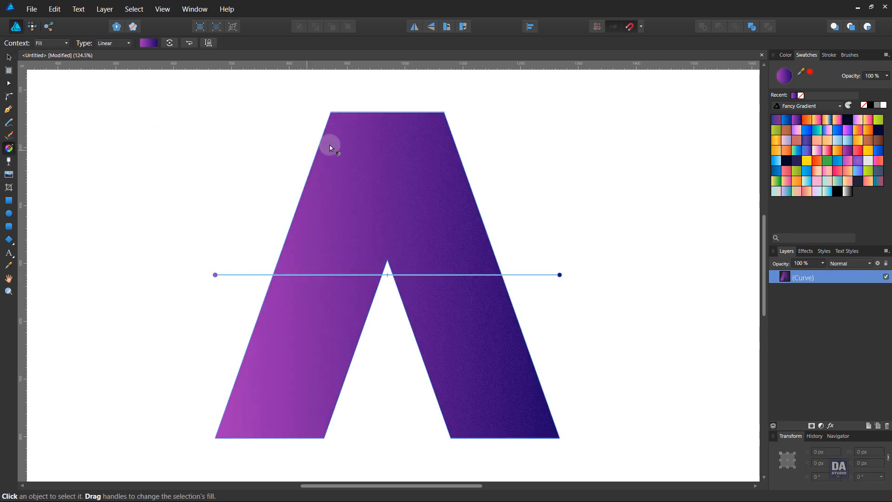
{"action": "left_click_drag", "start_coordinate": [327, 126], "coordinate": [450, 376]}
{"action": "left_click_drag", "start_coordinate": [529, 425], "coordinate": [332, 111]}
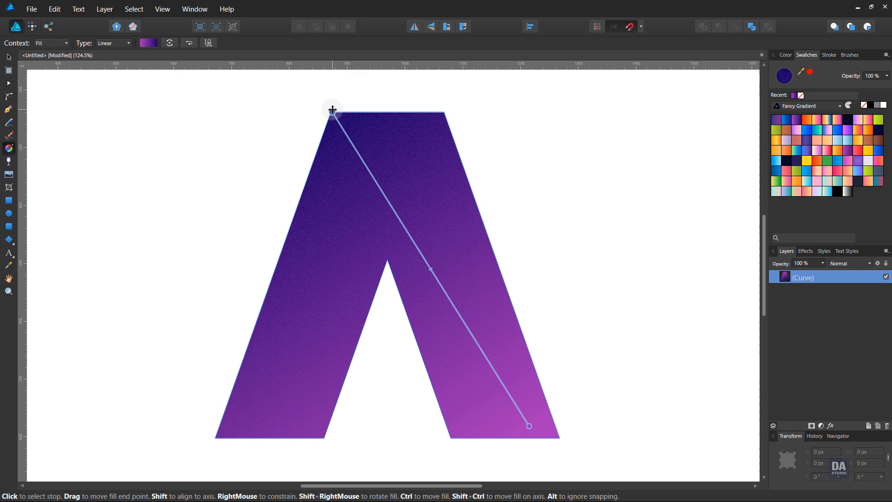
- With nothing selected, draw a white-stroked, unfilled Pen line from the left leg's outer bottom corner to the right leg's outer edge
{"action": "left_click", "coordinate": [9, 109]}
{"action": "key", "text": "ctrl+d"}
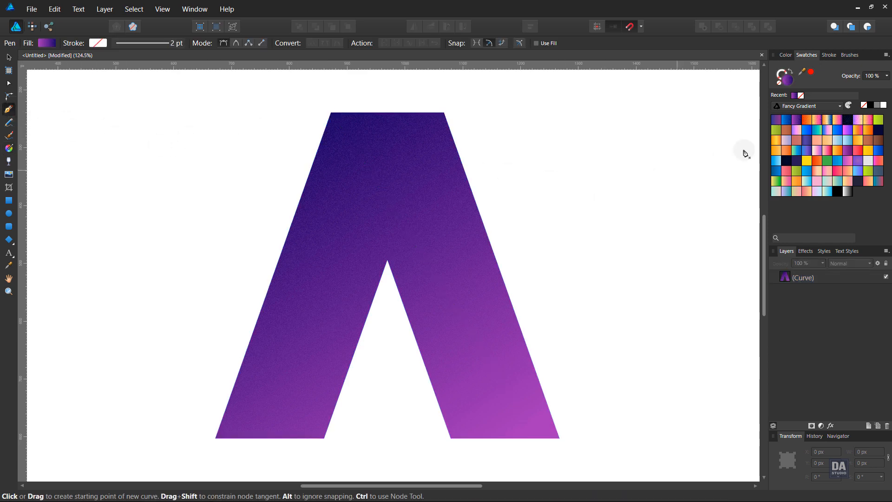
{"action": "left_click", "coordinate": [884, 107]}
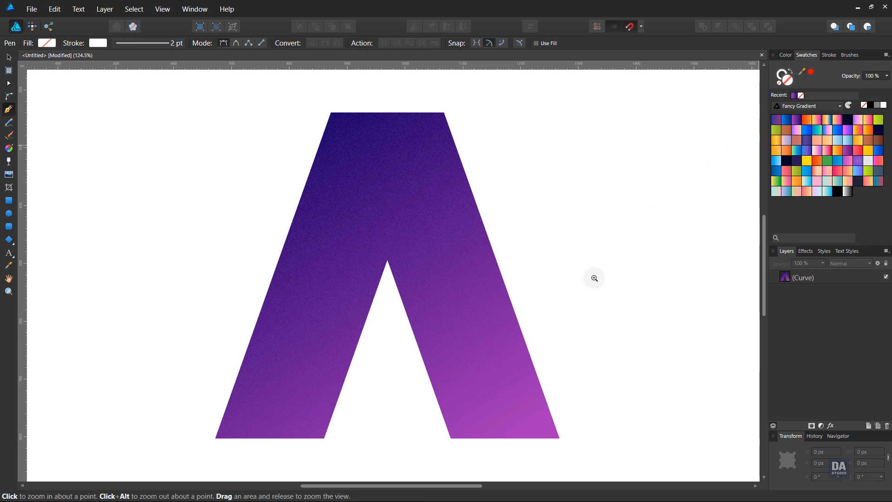
{"action": "scroll", "coordinate": [403, 378], "scroll_direction": "up", "scroll_amount": 2}
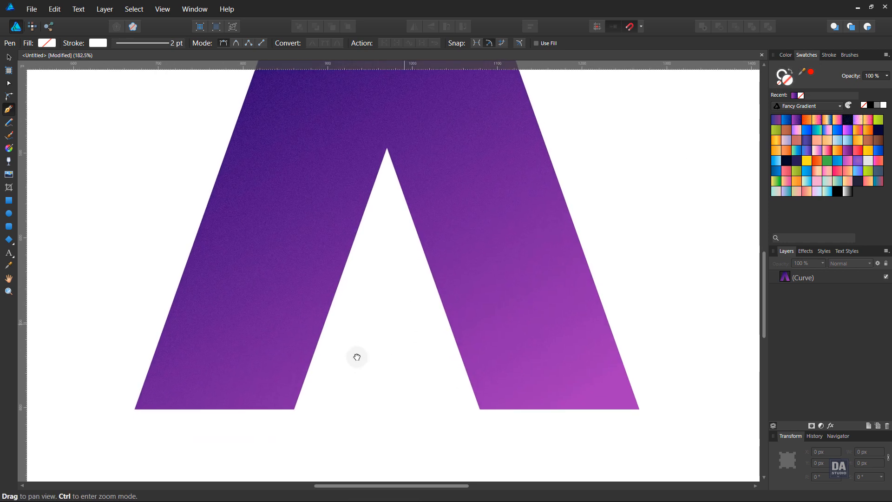
{"action": "scroll", "coordinate": [355, 367], "scroll_direction": "up", "scroll_amount": 1}
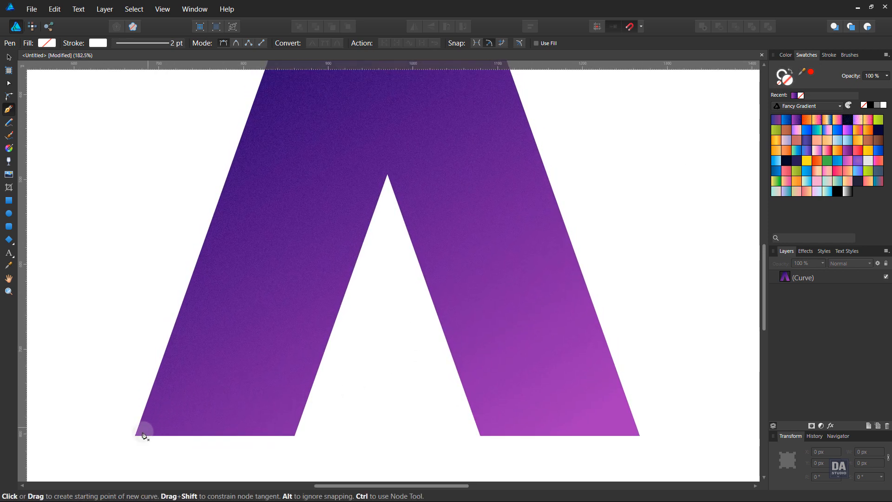
{"action": "left_click", "coordinate": [135, 436]}
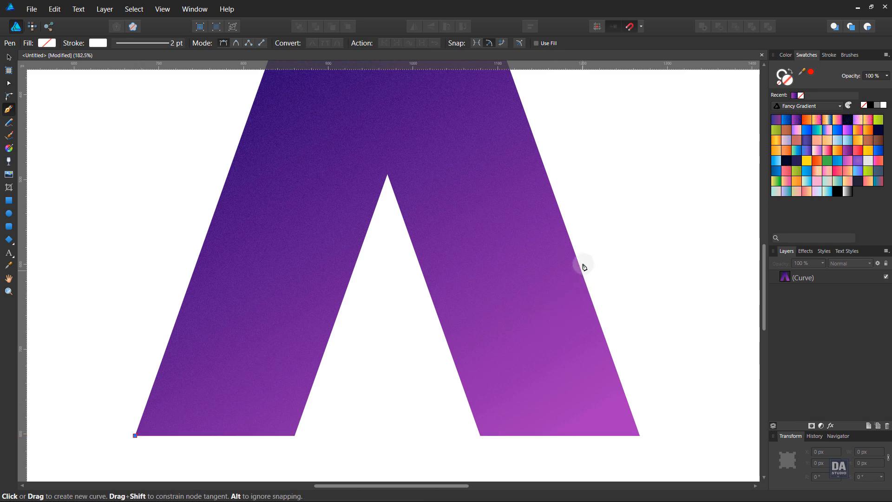
{"action": "left_click", "coordinate": [571, 242]}
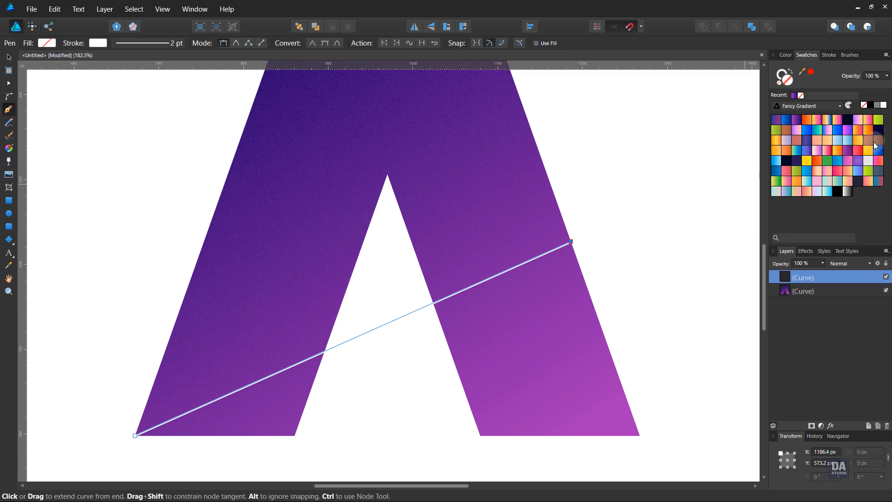
- Change the line's stroke colour to a saturated golden yellow in the Color Chooser
{"action": "double_click", "coordinate": [781, 79]}
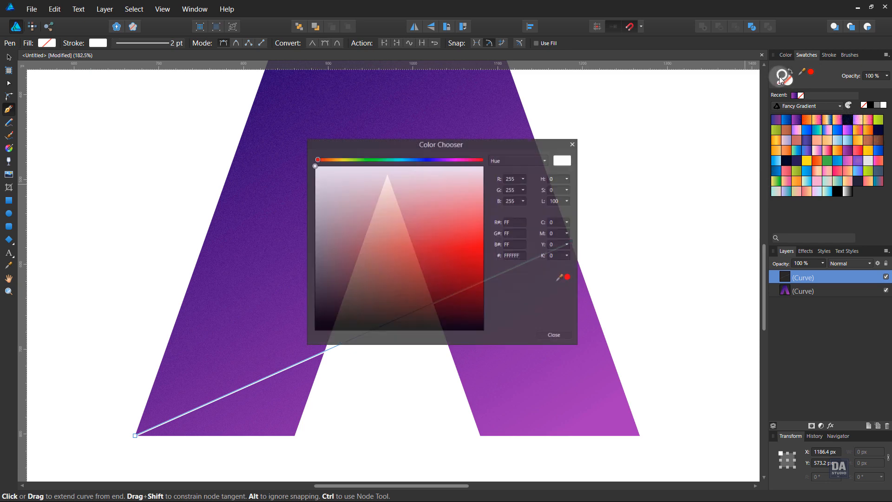
{"action": "left_click_drag", "start_coordinate": [489, 142], "coordinate": [691, 113]}
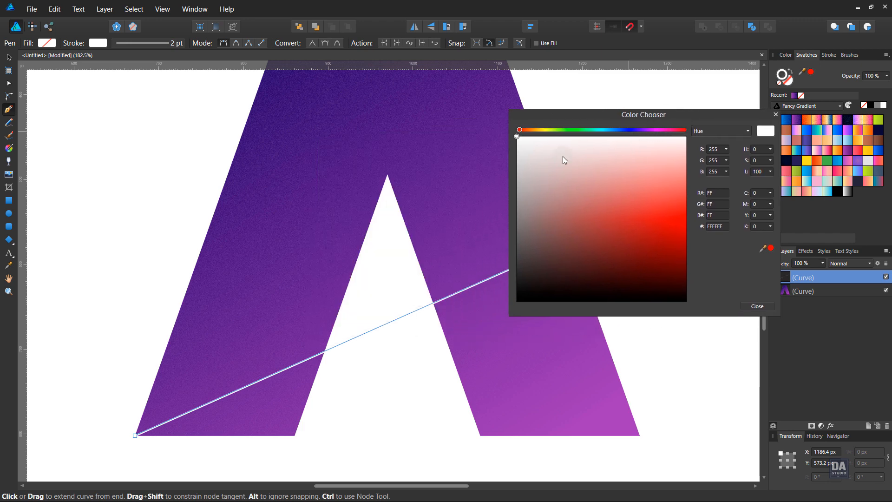
{"action": "mouse_move", "coordinate": [548, 197]}
{"action": "left_mouse_down"}
{"action": "mouse_move", "coordinate": [615, 242]}
{"action": "mouse_move", "coordinate": [614, 269]}
{"action": "mouse_move", "coordinate": [614, 239]}
{"action": "mouse_move", "coordinate": [635, 221]}
{"action": "mouse_move", "coordinate": [630, 212]}
{"action": "left_mouse_up"}
{"action": "left_click", "coordinate": [547, 130]}
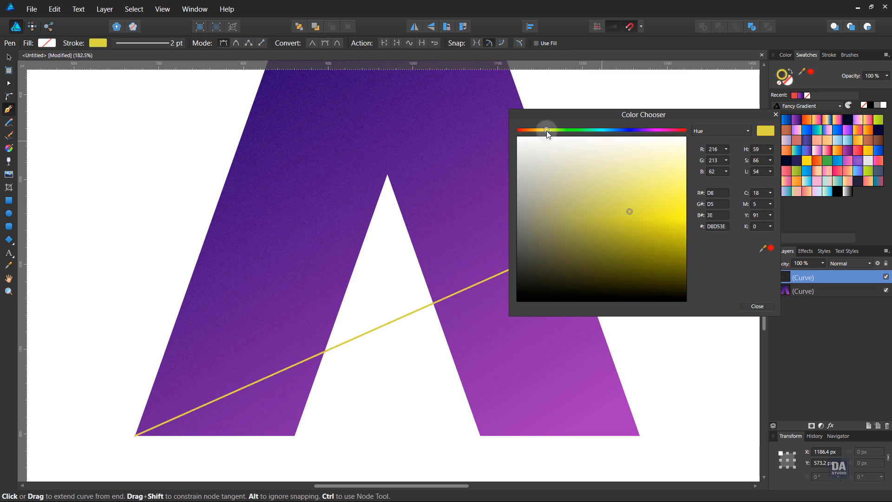
{"action": "mouse_move", "coordinate": [624, 209]}
{"action": "left_mouse_down"}
{"action": "mouse_move", "coordinate": [663, 226]}
{"action": "mouse_move", "coordinate": [656, 220]}
{"action": "left_mouse_up"}
{"action": "left_click", "coordinate": [759, 307]}
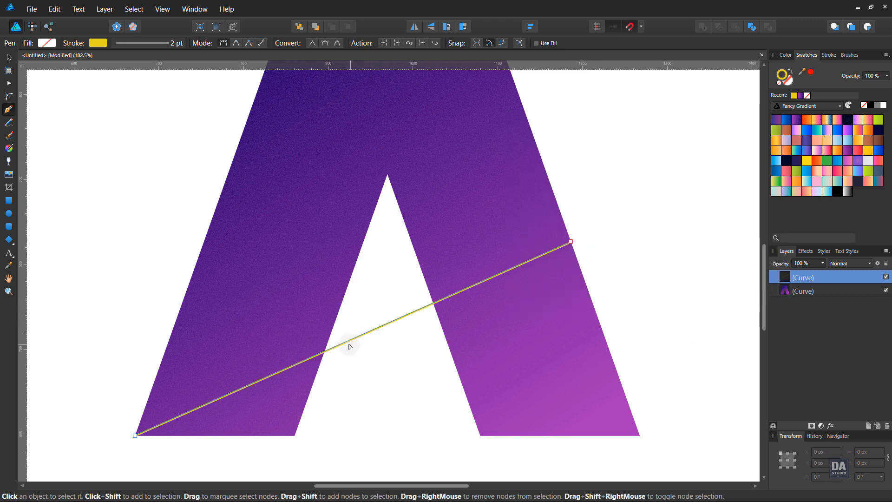
- Bend the yellow line into an S-curve by pulling its middle up and adjusting both end handles
{"action": "left_click_drag", "start_coordinate": [347, 343], "coordinate": [324, 313]}
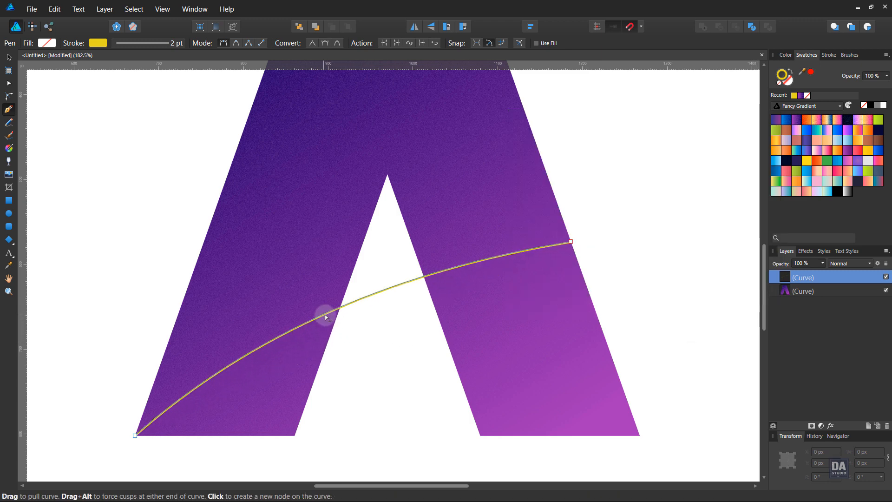
{"action": "left_click", "coordinate": [571, 242]}
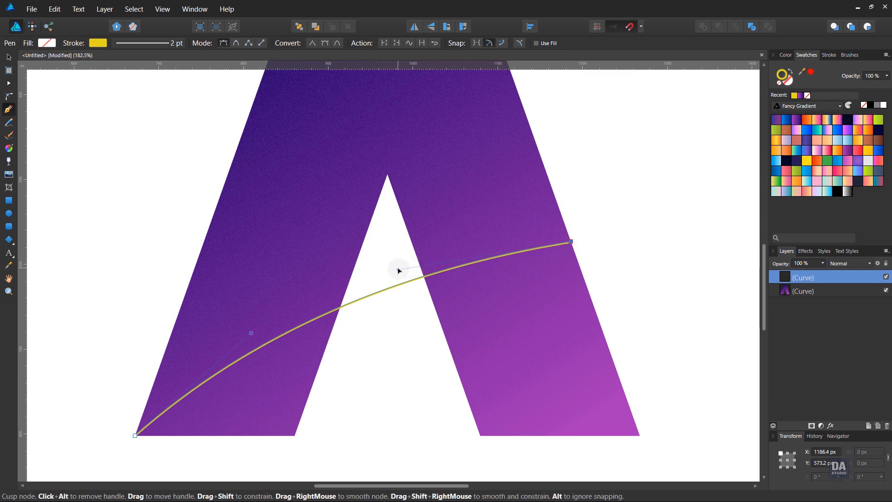
{"action": "left_click_drag", "start_coordinate": [399, 270], "coordinate": [507, 349]}
{"action": "left_click_drag", "start_coordinate": [251, 333], "coordinate": [269, 293]}
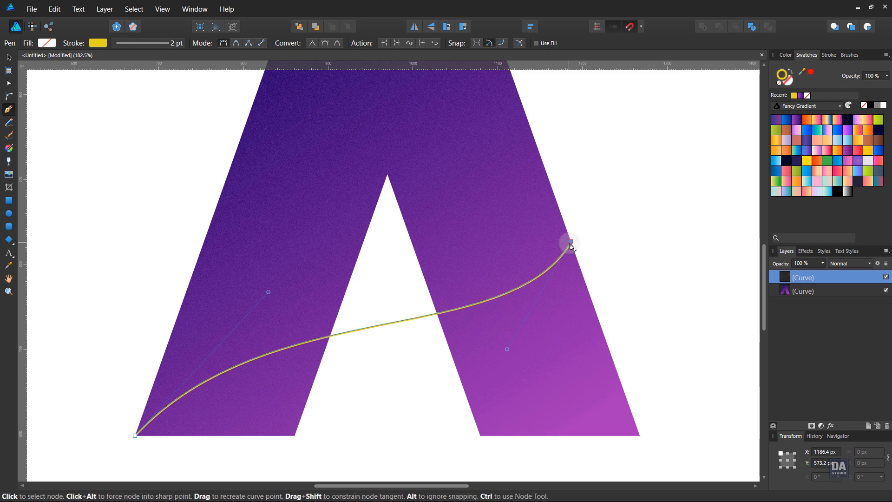
- Close the yellow path into a band across the A, adding nodes higher on the right and left outer edges
{"action": "left_click", "coordinate": [534, 136]}
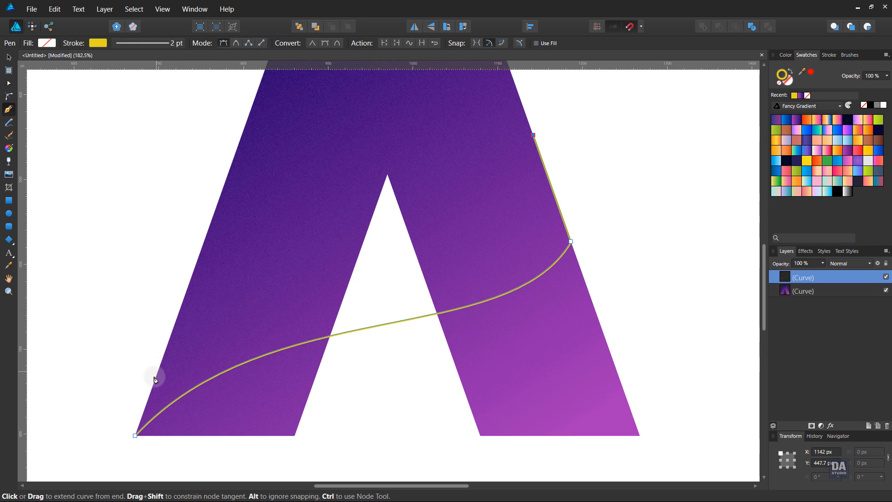
{"action": "left_click", "coordinate": [180, 309]}
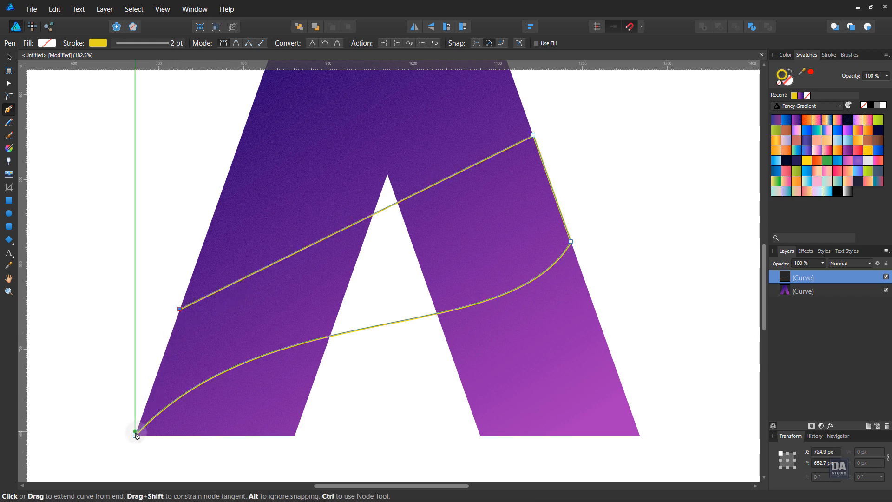
{"action": "left_click", "coordinate": [136, 436]}
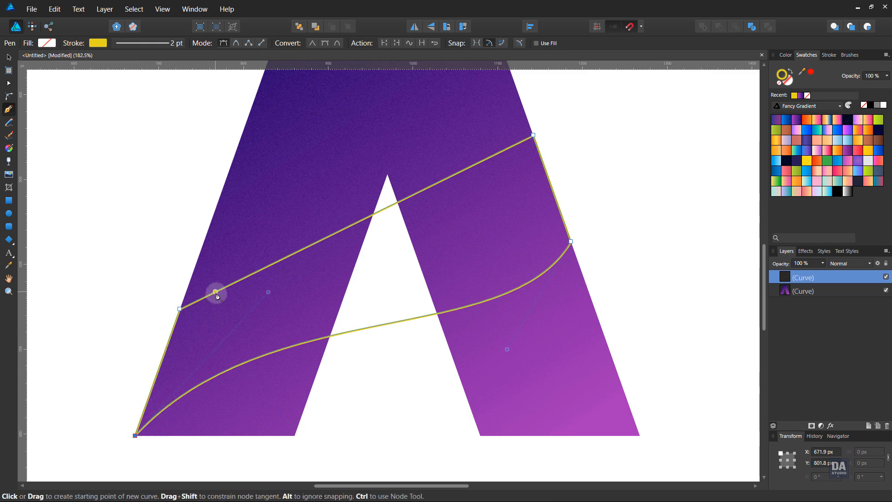
- Bend the band's straight upper edge into an S-curve that follows the lower edge, adjusting both of its handles
{"action": "left_click_drag", "start_coordinate": [216, 294], "coordinate": [211, 254]}
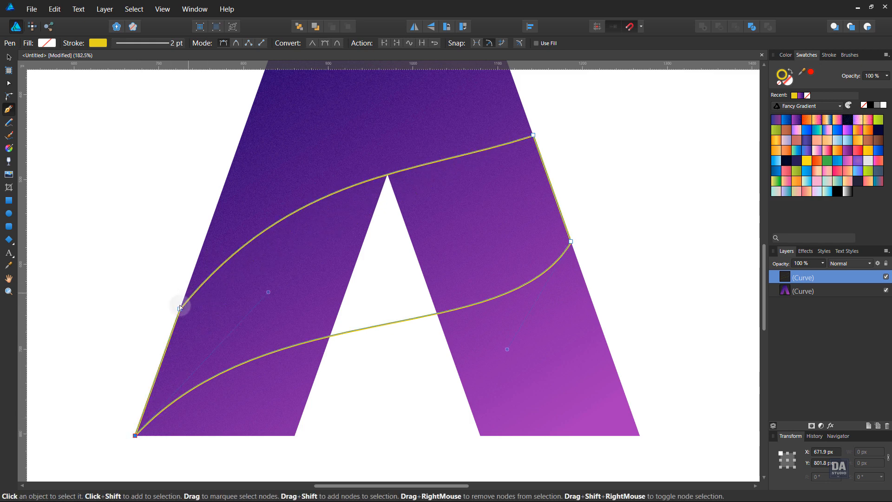
{"action": "left_click", "coordinate": [179, 309]}
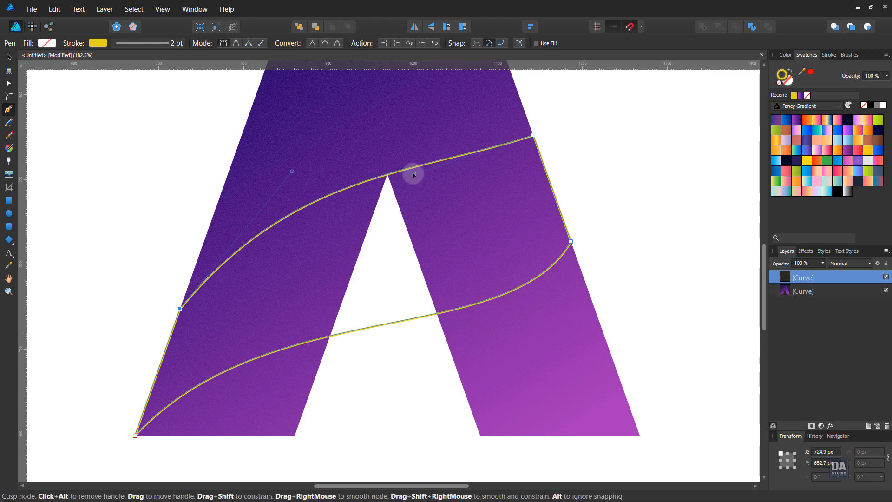
{"action": "left_click_drag", "start_coordinate": [414, 174], "coordinate": [454, 256]}
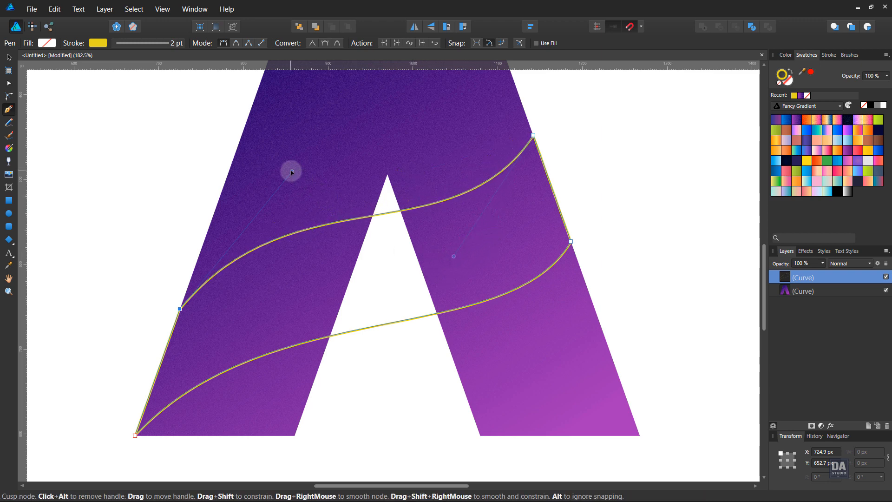
{"action": "left_click_drag", "start_coordinate": [291, 172], "coordinate": [275, 179]}
{"action": "left_click_drag", "start_coordinate": [454, 255], "coordinate": [474, 242]}
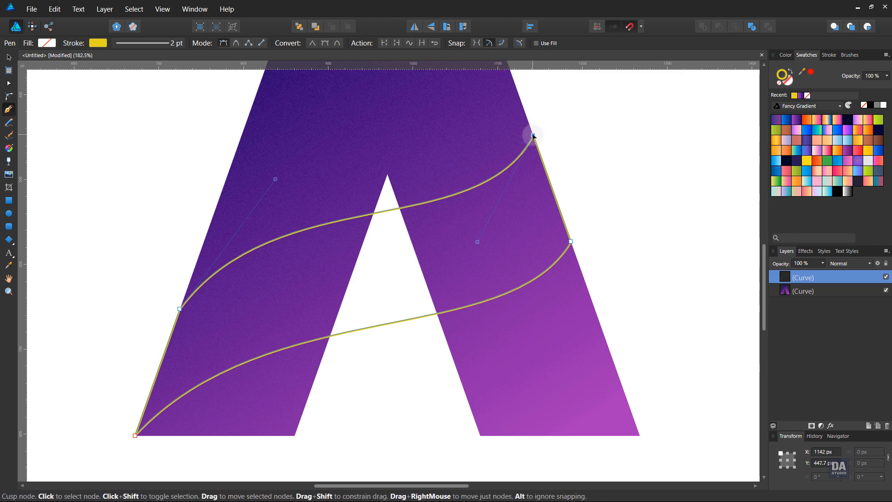
- Slide the band's upper-right node up the A's outer edge to about X 1133.8, Y 428.5 px and refine both S-curves' handles
{"action": "left_click_drag", "start_coordinate": [534, 135], "coordinate": [527, 119]}
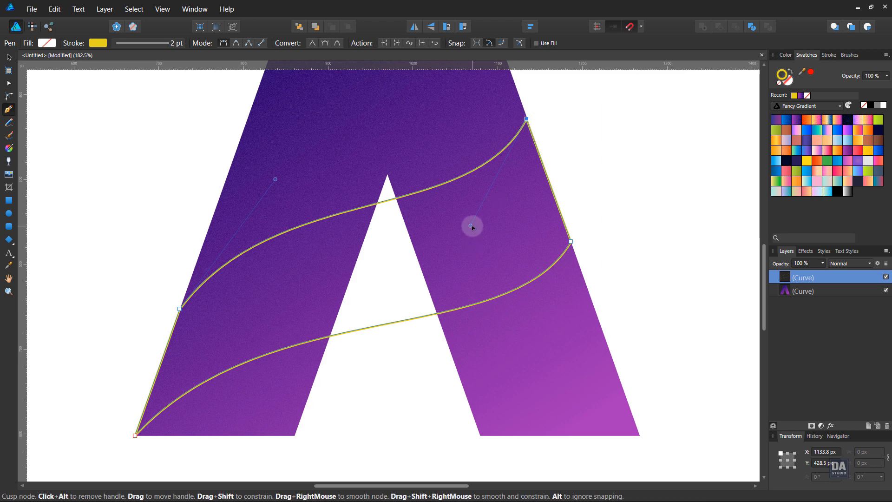
{"action": "left_click_drag", "start_coordinate": [472, 231], "coordinate": [479, 241]}
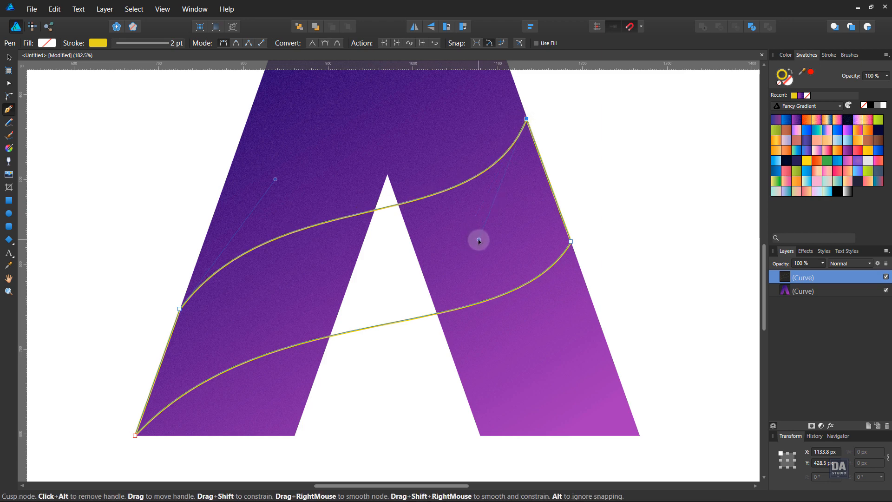
{"action": "left_click", "coordinate": [571, 241]}
{"action": "left_click_drag", "start_coordinate": [508, 349], "coordinate": [518, 359]}
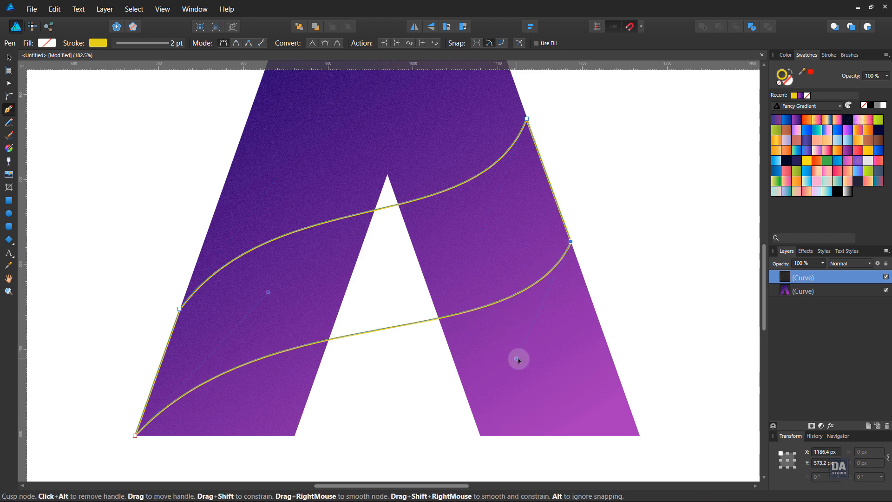
{"action": "left_click_drag", "start_coordinate": [269, 295], "coordinate": [269, 278]}
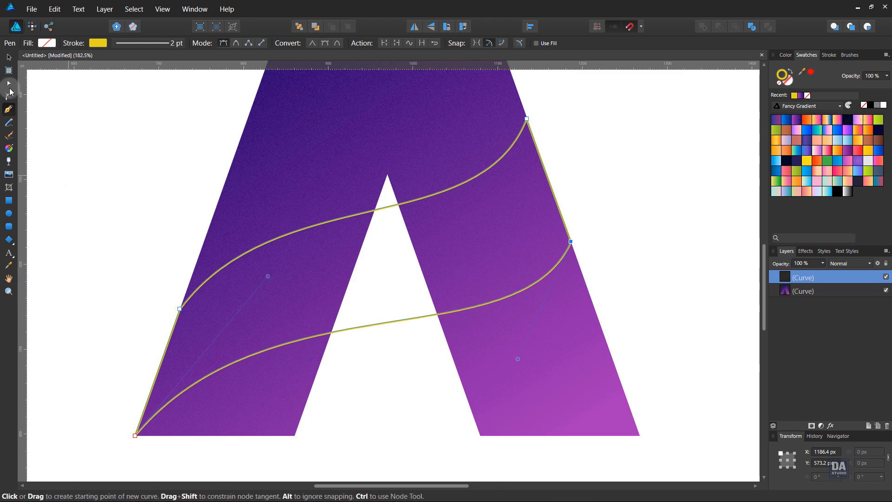
- Fill the S-shaped band with the yellow-pink-blue gradient from the Fancy Gradient swatches, leaving it without a stroke
{"action": "left_click", "coordinate": [9, 58]}
{"action": "key", "text": "ctrl+space"}
{"action": "left_click_drag", "start_coordinate": [493, 193], "coordinate": [393, 228]}
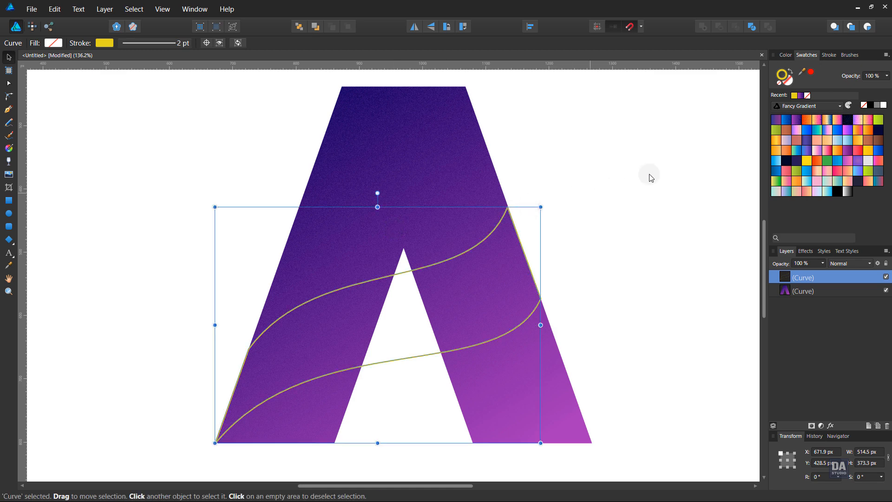
{"action": "left_click", "coordinate": [792, 73]}
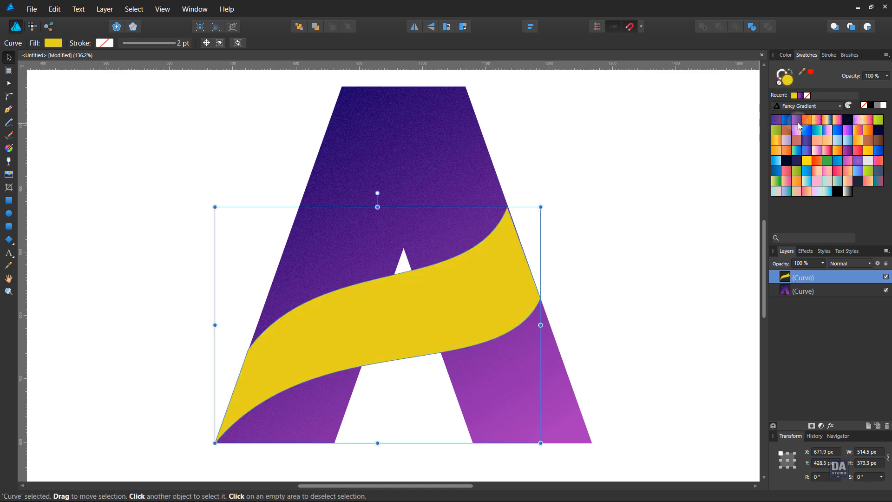
{"action": "left_click", "coordinate": [817, 122]}
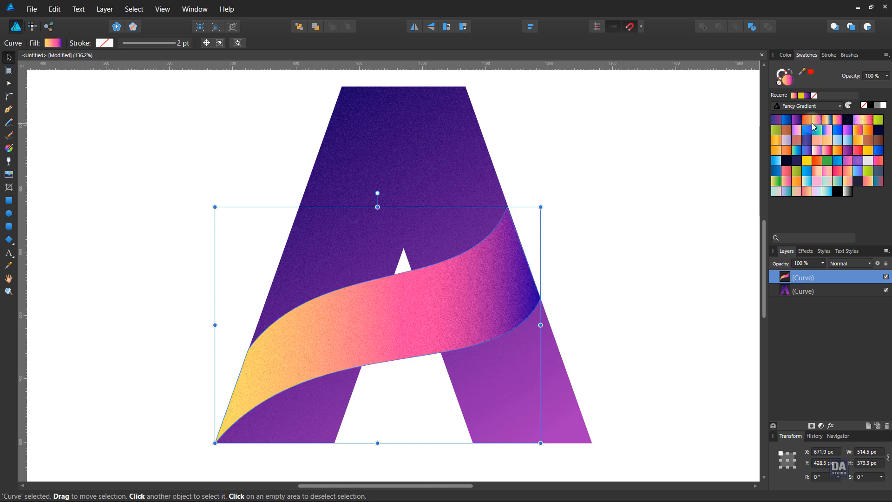
- Angle the band's gradient diagonally, from its yellow lower-left end to just outside the A's right edge
{"action": "left_click", "coordinate": [9, 148]}
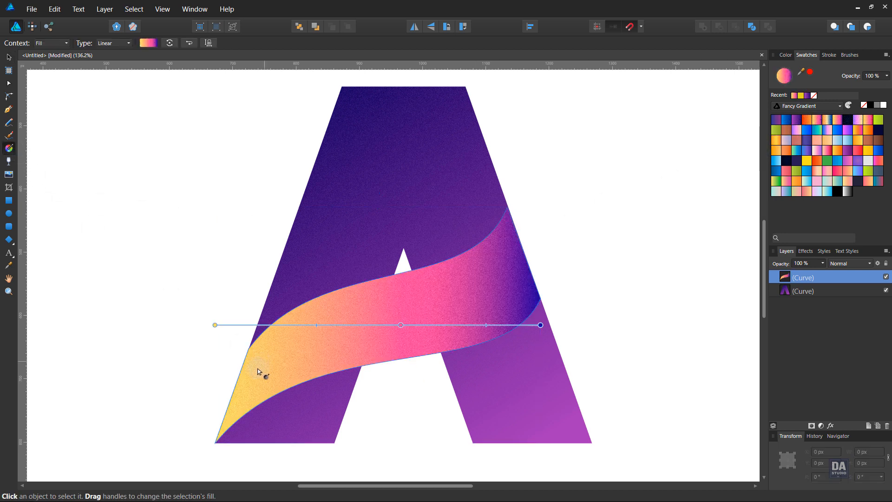
{"action": "left_click_drag", "start_coordinate": [233, 400], "coordinate": [547, 248]}
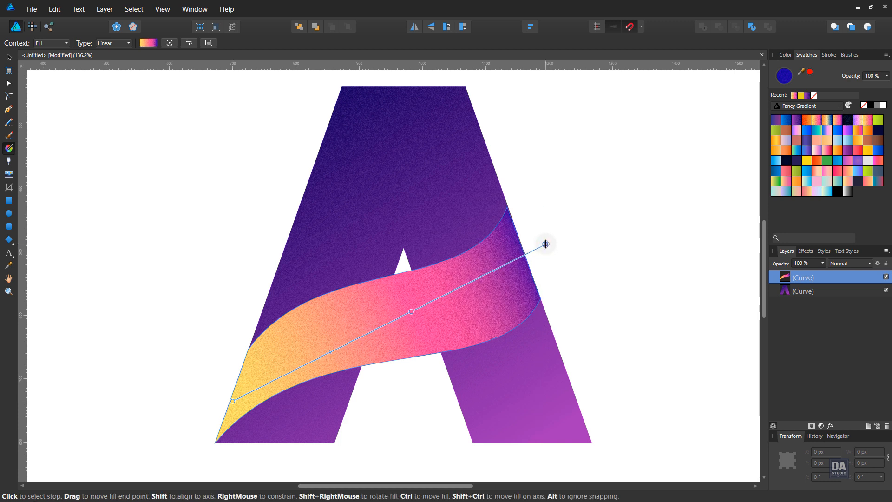
{"action": "key", "text": "a"}
{"action": "left_click", "coordinate": [550, 243]}
- Move the band's upper-right node up to about X 1134.2, Y 426.9 px so it meets the A's outer edge
{"action": "key", "text": "ctrl+space"}
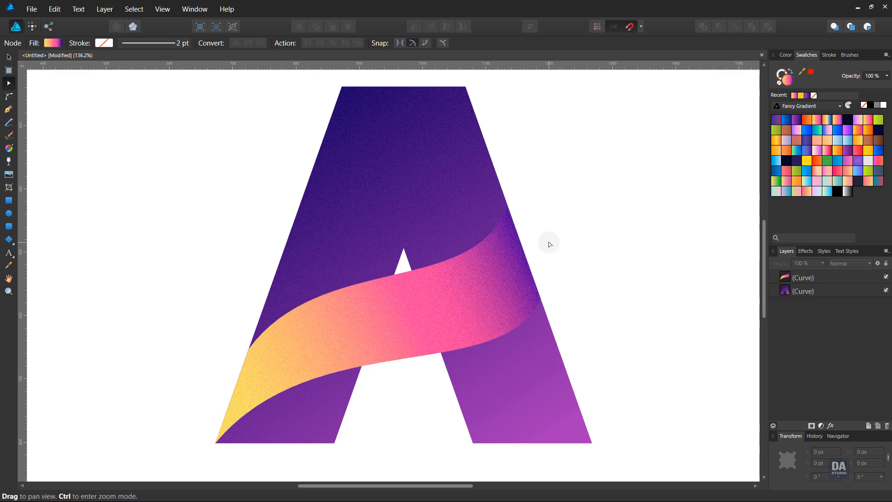
{"action": "left_click_drag", "start_coordinate": [529, 232], "coordinate": [643, 232]}
{"action": "left_click_drag", "start_coordinate": [506, 212], "coordinate": [635, 207]}
{"action": "left_click", "coordinate": [460, 203]}
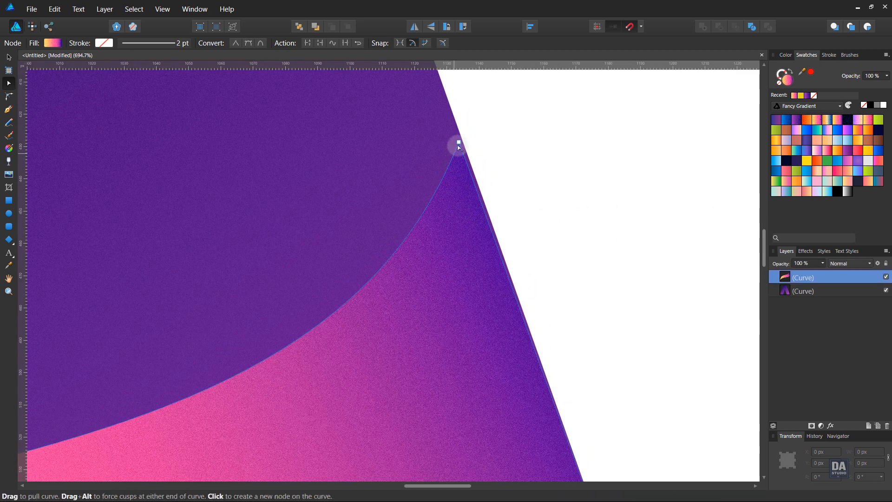
{"action": "left_click_drag", "start_coordinate": [460, 146], "coordinate": [460, 138]}
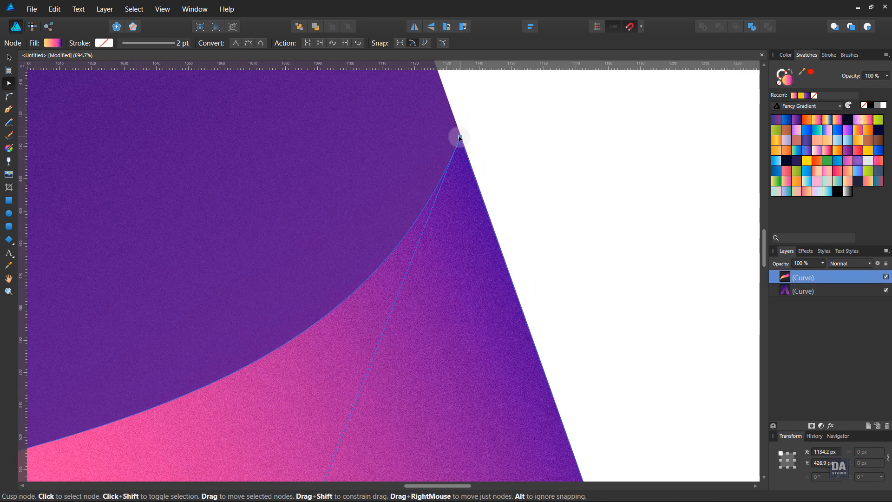
{"action": "left_click", "coordinate": [549, 165]}
- Draw a white-stroked, unfilled line from the A's bottom-left corner to about X 1157.8, Y 492.6 px on its right edge, bowing it upward
{"action": "key", "text": "ctrl+space"}
{"action": "left_click_drag", "start_coordinate": [585, 191], "coordinate": [399, 211]}
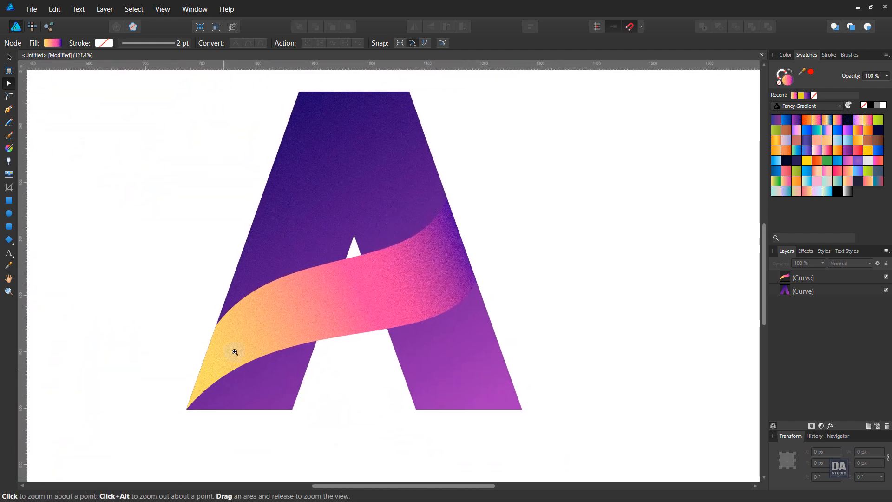
{"action": "left_click_drag", "start_coordinate": [235, 352], "coordinate": [304, 311]}
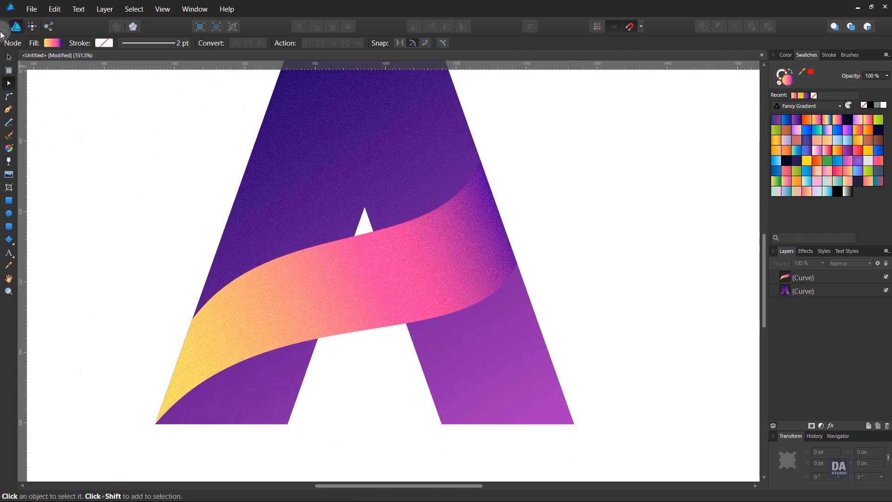
{"action": "left_click", "coordinate": [10, 110]}
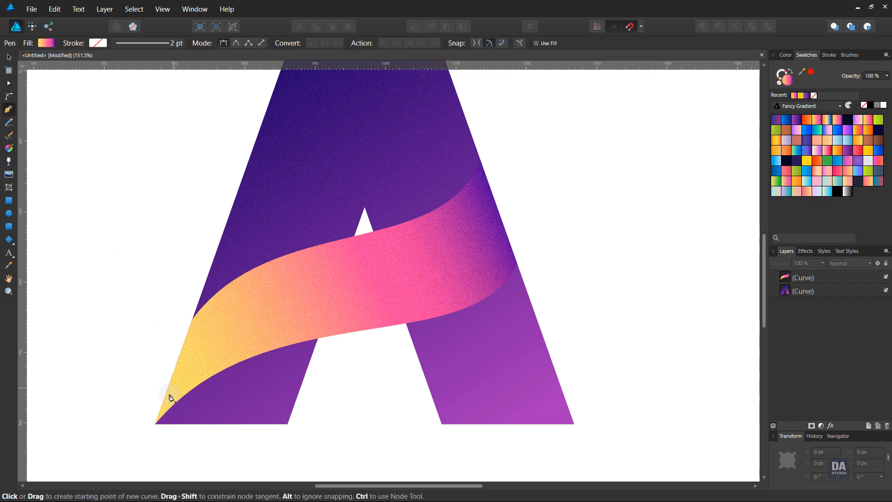
{"action": "left_click", "coordinate": [156, 425]}
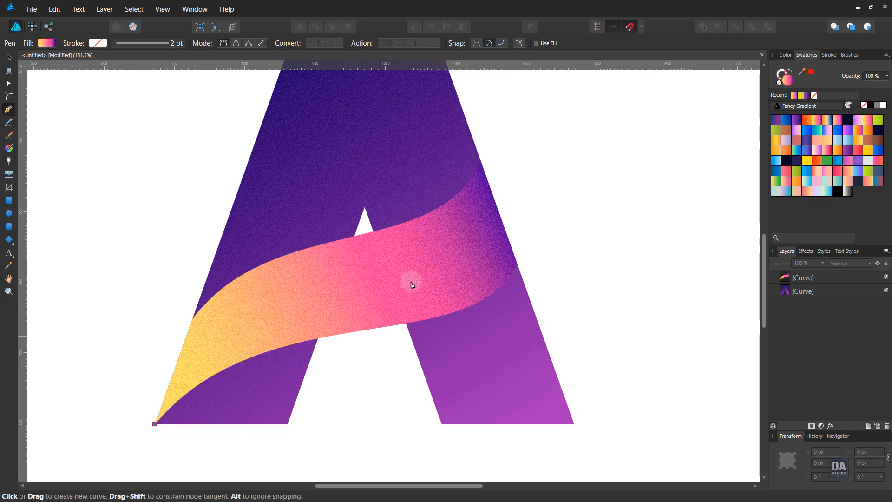
{"action": "left_click", "coordinate": [497, 207]}
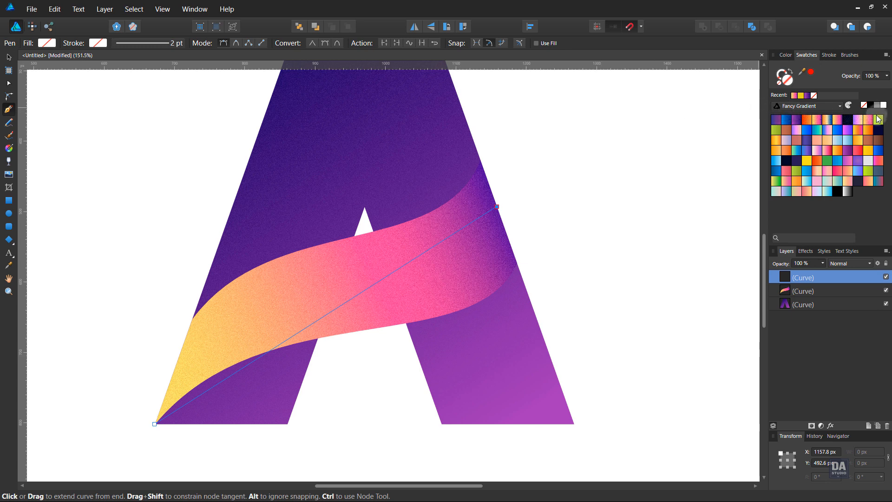
{"action": "left_click", "coordinate": [885, 106]}
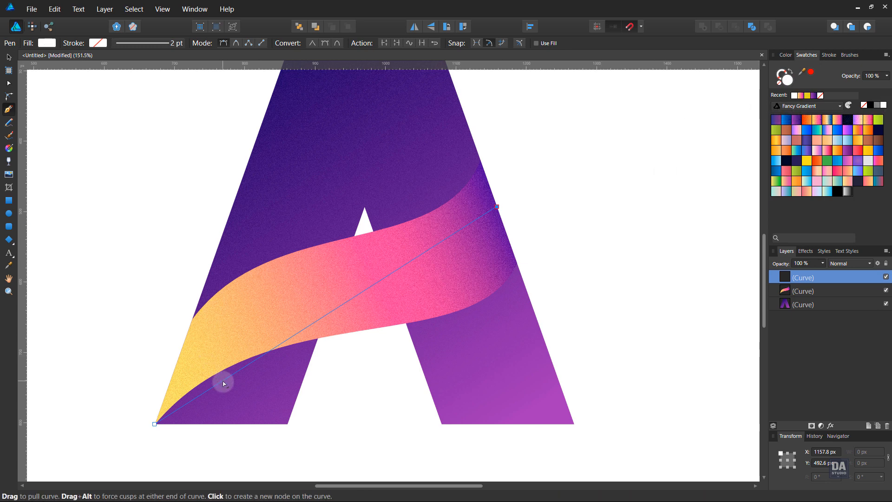
{"action": "left_click_drag", "start_coordinate": [222, 381], "coordinate": [209, 355]}
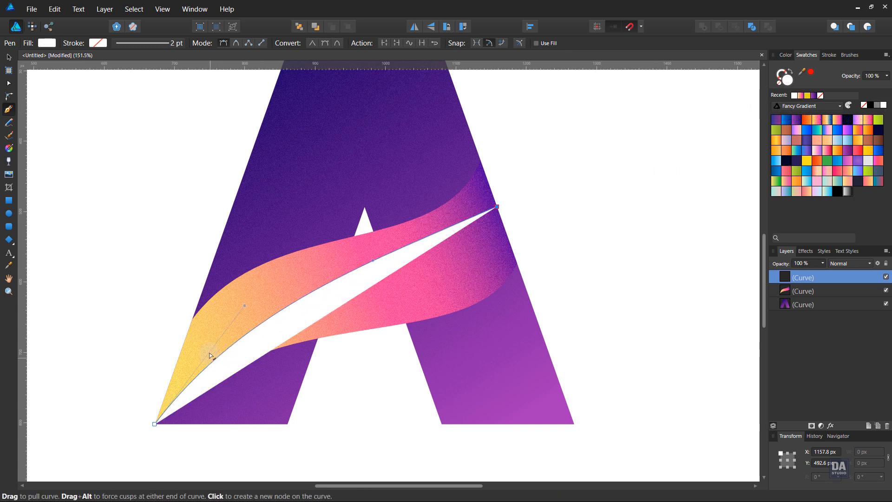
{"action": "left_click", "coordinate": [793, 73]}
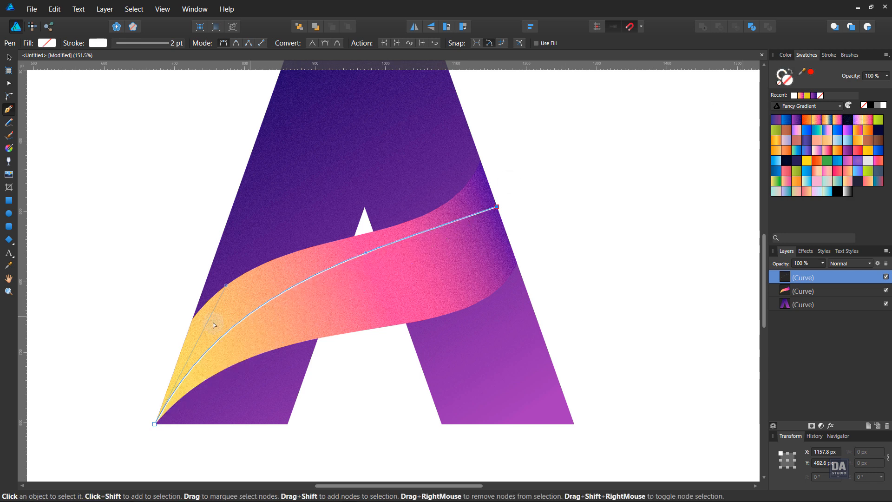
- Shape the white line into an S-curve with both handles and move its right end node to about X 1146.6, Y 462.2 px
{"action": "left_click_drag", "start_coordinate": [219, 285], "coordinate": [212, 283]}
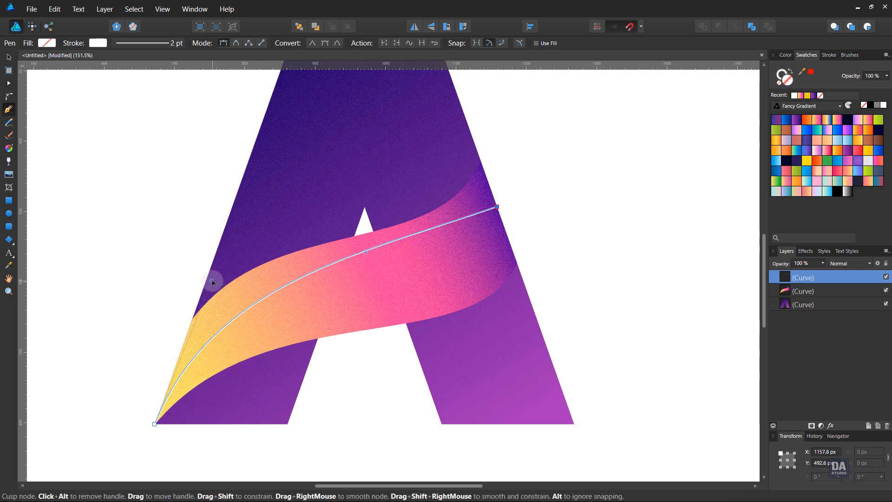
{"action": "left_click_drag", "start_coordinate": [371, 253], "coordinate": [491, 324]}
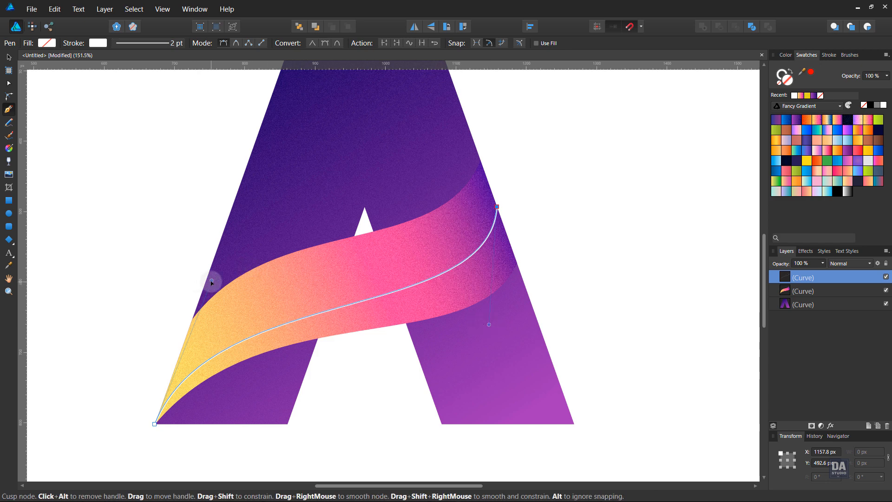
{"action": "left_click_drag", "start_coordinate": [211, 280], "coordinate": [215, 246]}
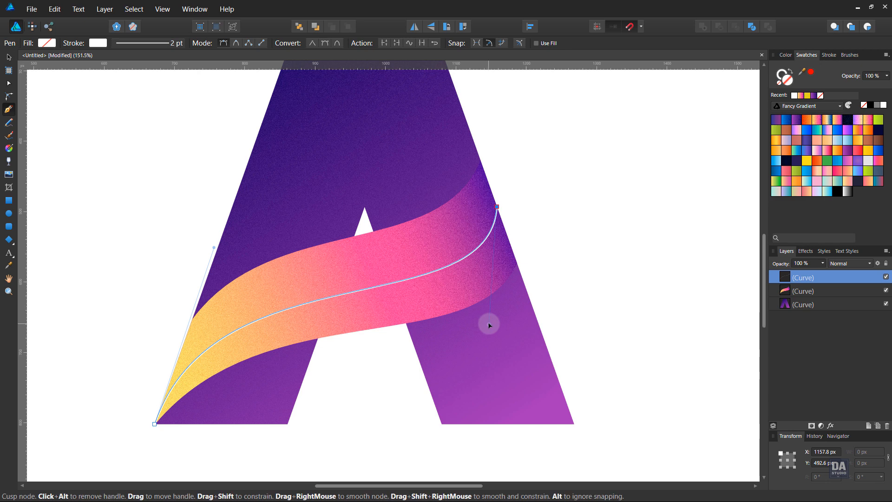
{"action": "left_click_drag", "start_coordinate": [487, 325], "coordinate": [469, 332]}
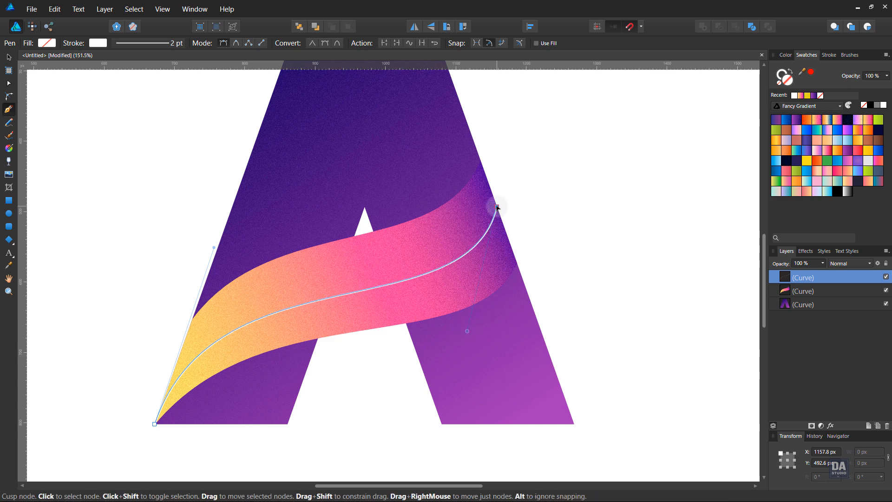
{"action": "left_click_drag", "start_coordinate": [498, 207], "coordinate": [490, 186]}
{"action": "left_click_drag", "start_coordinate": [460, 309], "coordinate": [497, 326]}
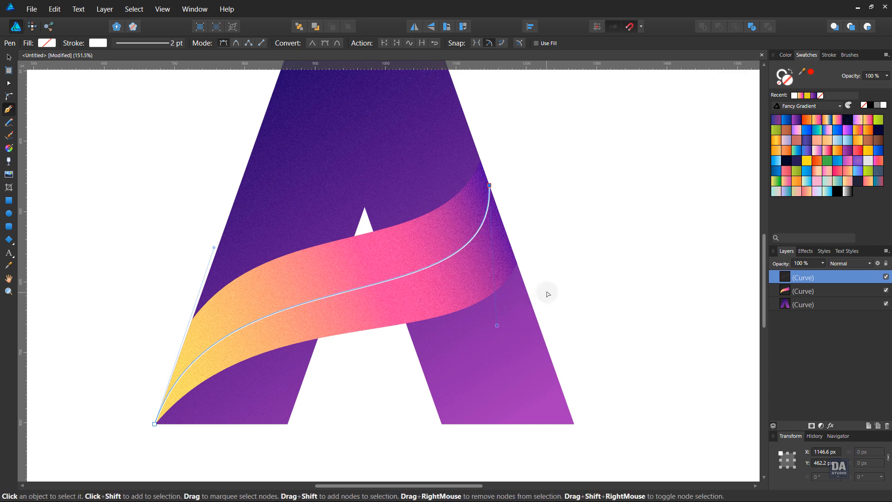
{"action": "left_click", "coordinate": [547, 293], "text": "ctrl"}
- Give the white line a pressure profile with full width at the middle and zero width at both ends
{"action": "left_click_drag", "start_coordinate": [556, 262], "coordinate": [566, 291]}
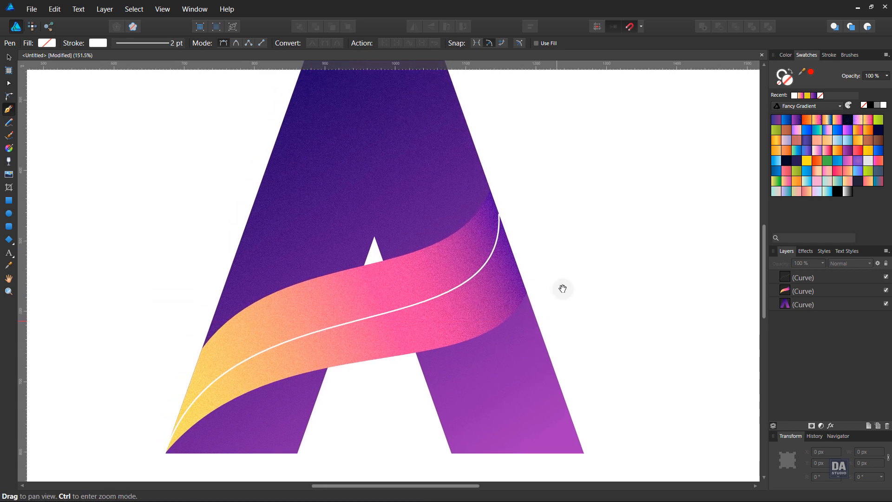
{"action": "left_click", "coordinate": [469, 281]}
{"action": "left_click", "coordinate": [830, 60]}
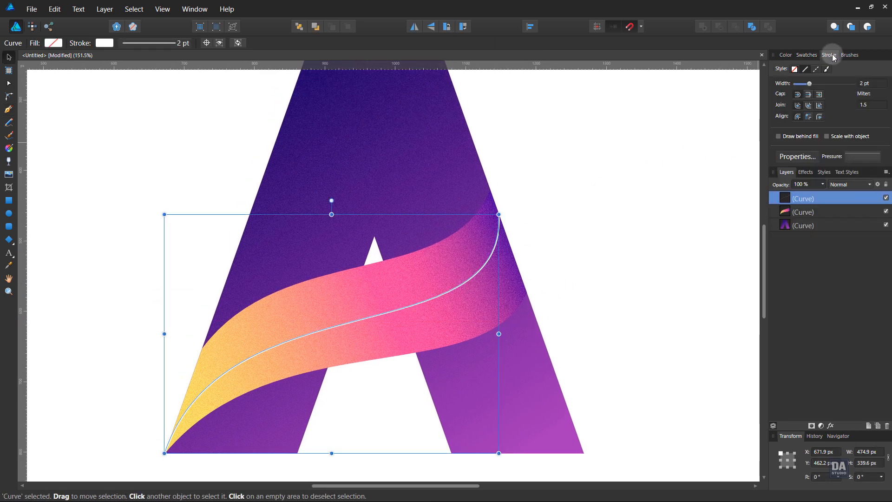
{"action": "left_click", "coordinate": [857, 158]}
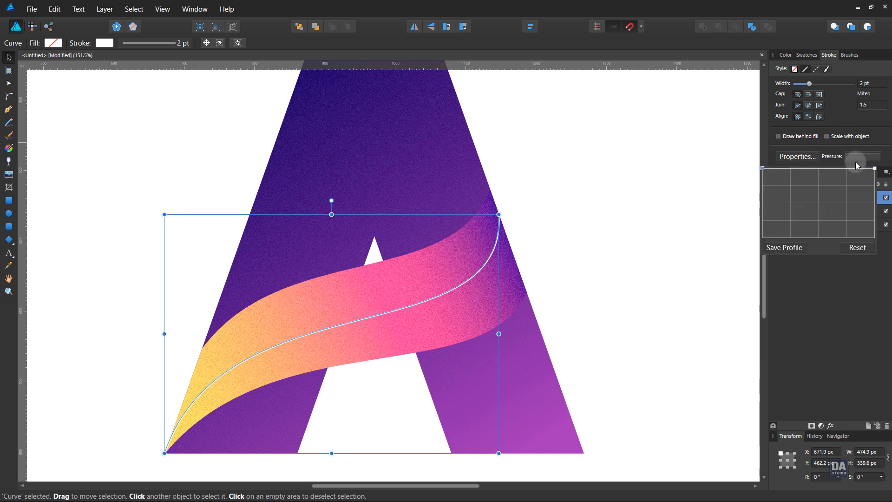
{"action": "left_click", "coordinate": [818, 169]}
{"action": "left_click_drag", "start_coordinate": [763, 170], "coordinate": [761, 246]}
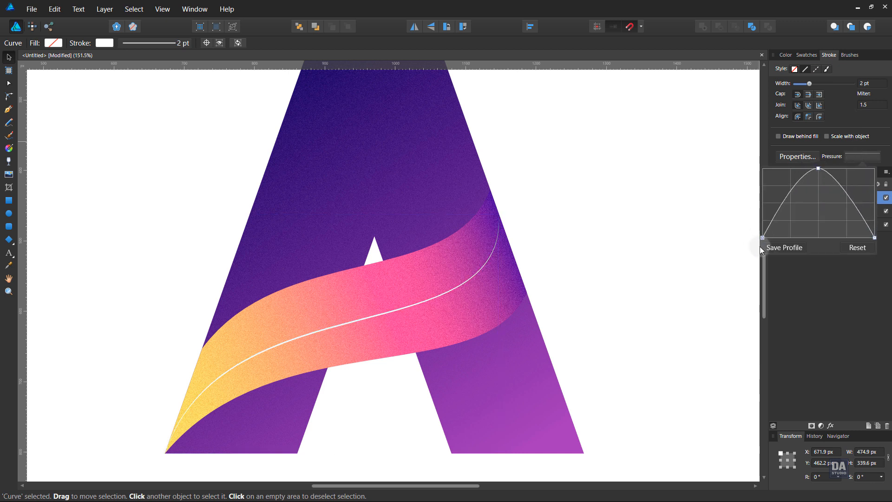
{"action": "left_click", "coordinate": [856, 118]}
- Set the white line's stroke width to 5 pt and its blend mode to Overlay
{"action": "scroll", "coordinate": [874, 85], "scroll_direction": "up", "scroll_amount": 2}
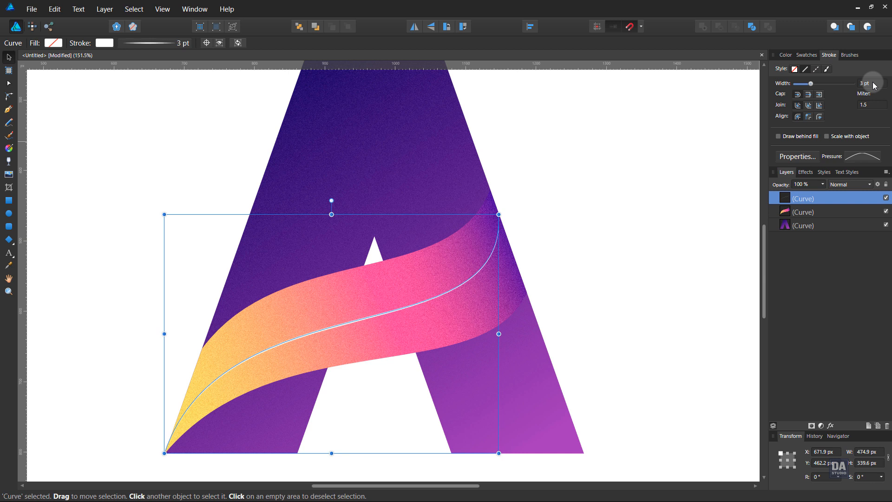
{"action": "scroll", "coordinate": [875, 85], "scroll_direction": "up", "scroll_amount": 1}
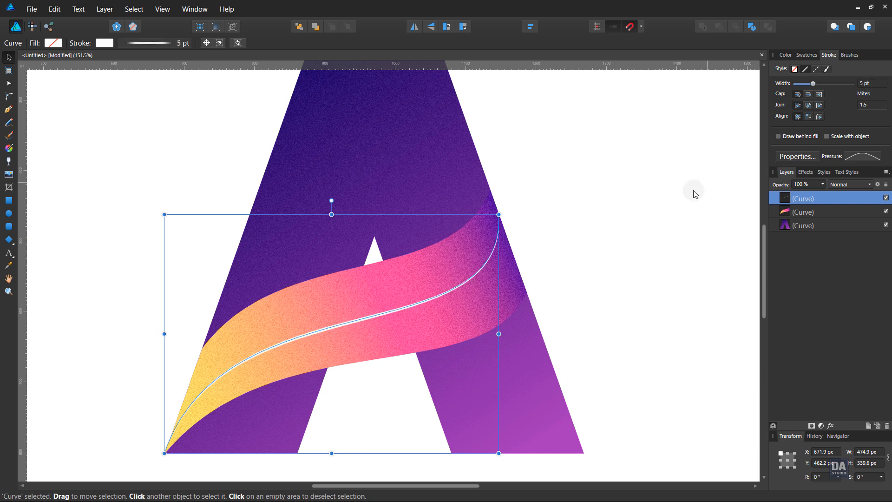
{"action": "left_click", "coordinate": [654, 221]}
{"action": "left_click", "coordinate": [458, 285]}
{"action": "left_click", "coordinate": [841, 186]}
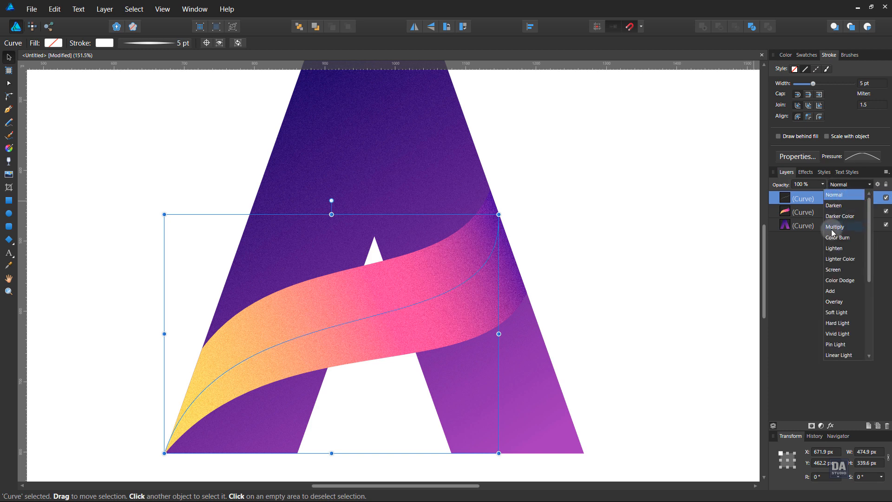
{"action": "left_click", "coordinate": [835, 303]}
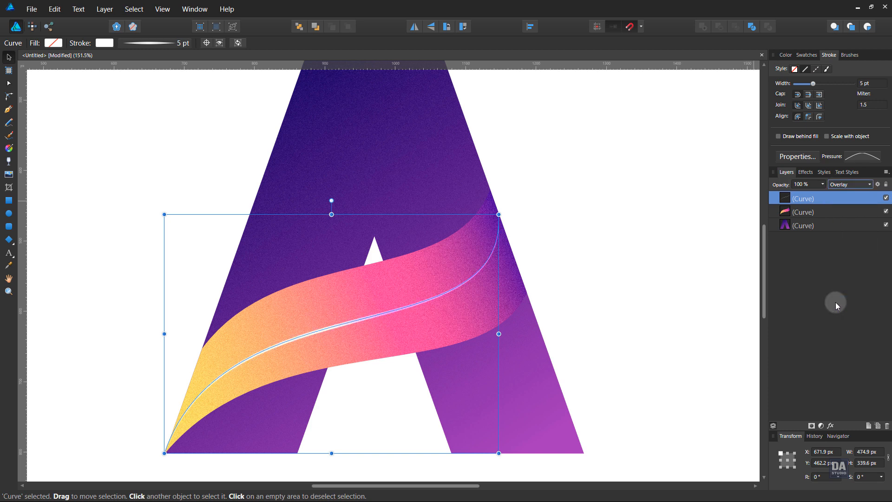
{"action": "left_click", "coordinate": [688, 278]}
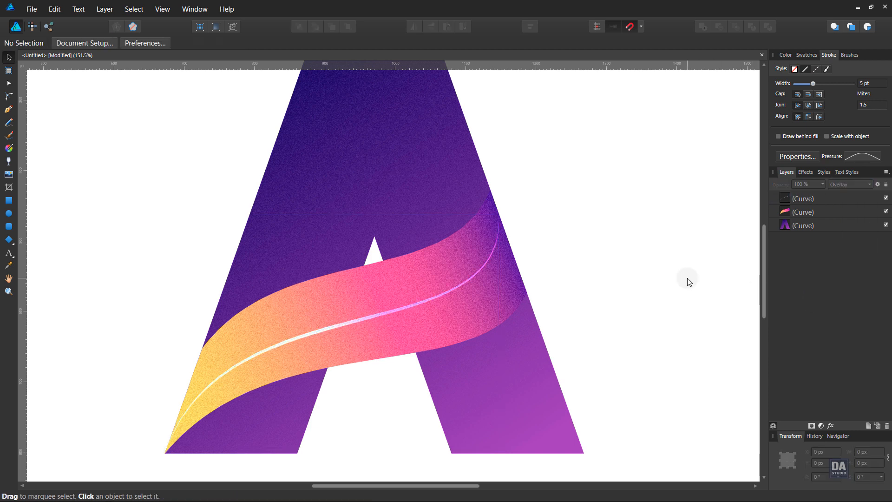
- Duplicate the white Overlay line and expand the copy's stroke into a filled shape
{"action": "right_click", "coordinate": [813, 197]}
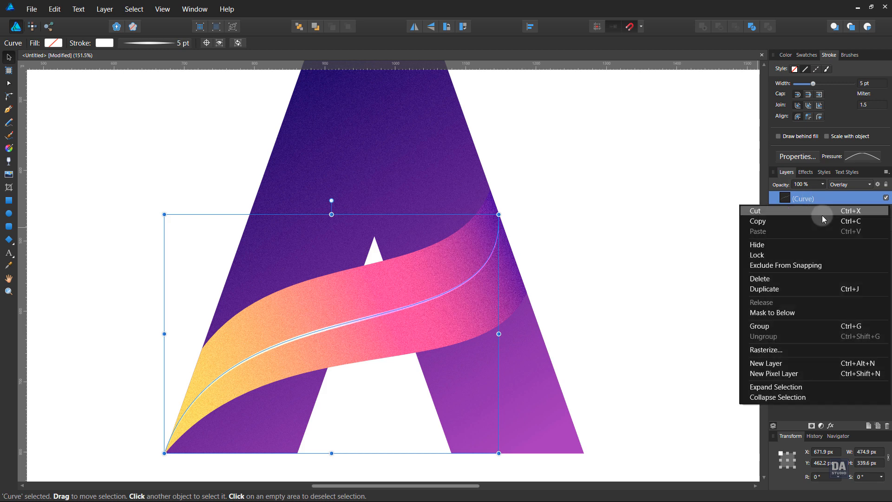
{"action": "left_click", "coordinate": [816, 286]}
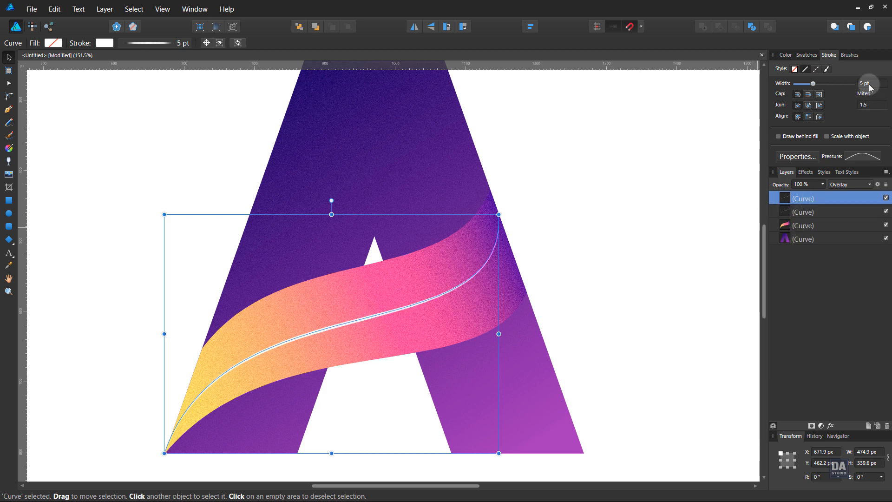
{"action": "scroll", "coordinate": [871, 86], "scroll_direction": "up", "scroll_amount": 1}
{"action": "scroll", "coordinate": [870, 87], "scroll_direction": "up", "scroll_amount": 1}
{"action": "scroll", "coordinate": [870, 87], "scroll_direction": "down", "scroll_amount": 1}
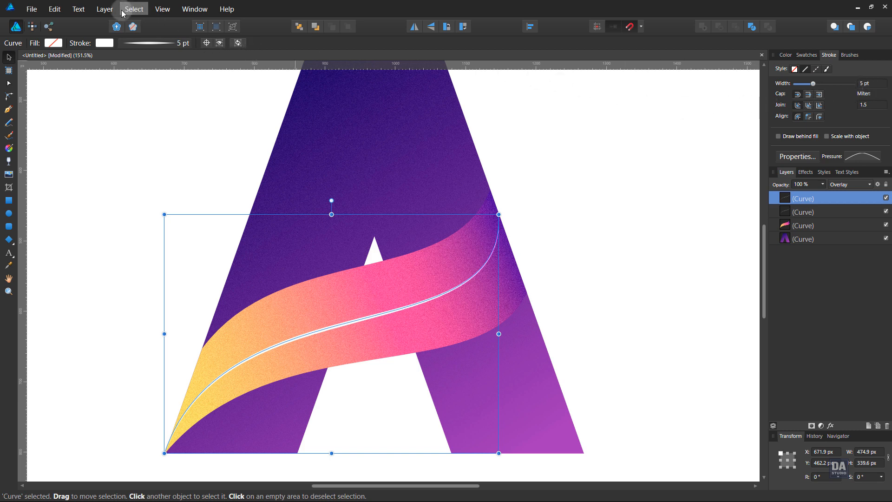
{"action": "left_click", "coordinate": [105, 9]}
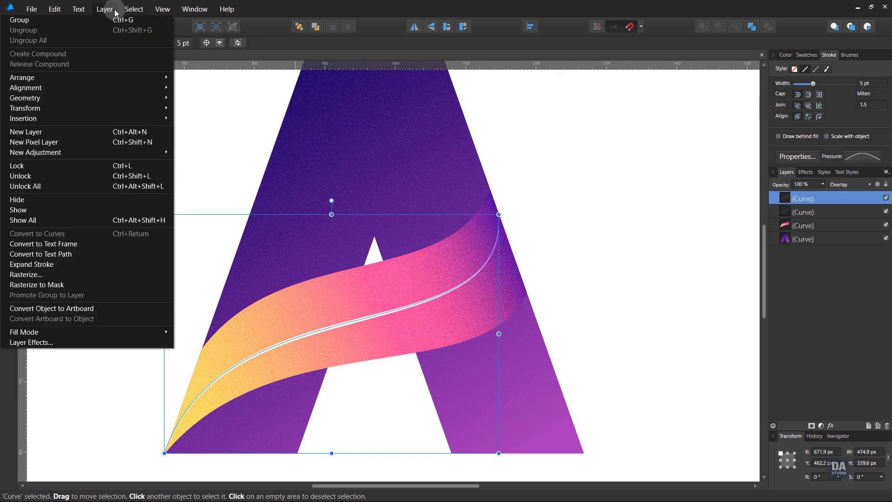
{"action": "left_click", "coordinate": [91, 262]}
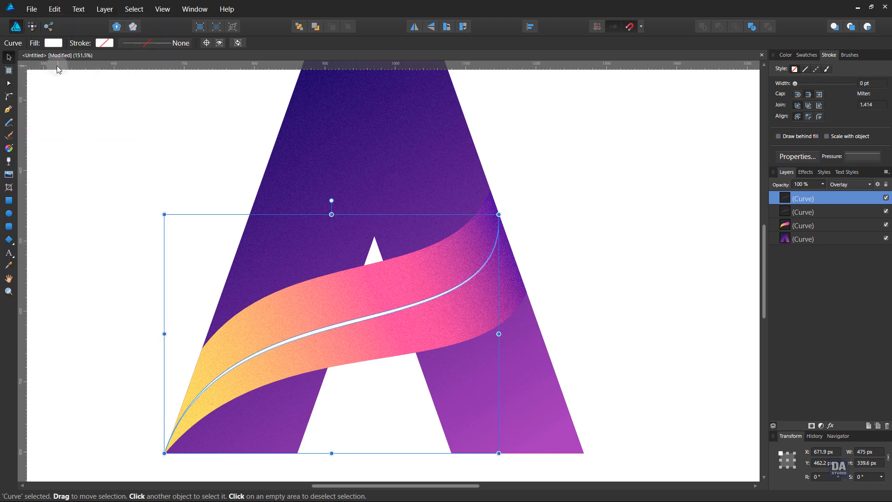
- Fill the expanded highlight shape with an elliptical gradient from solid white to 0 % opacity
{"action": "left_click", "coordinate": [50, 43]}
{"action": "left_click", "coordinate": [92, 61]}
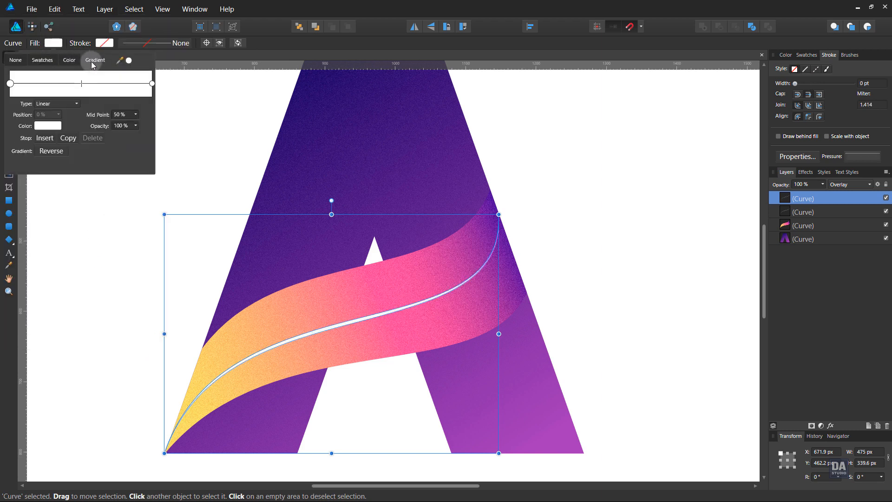
{"action": "left_click", "coordinate": [153, 83]}
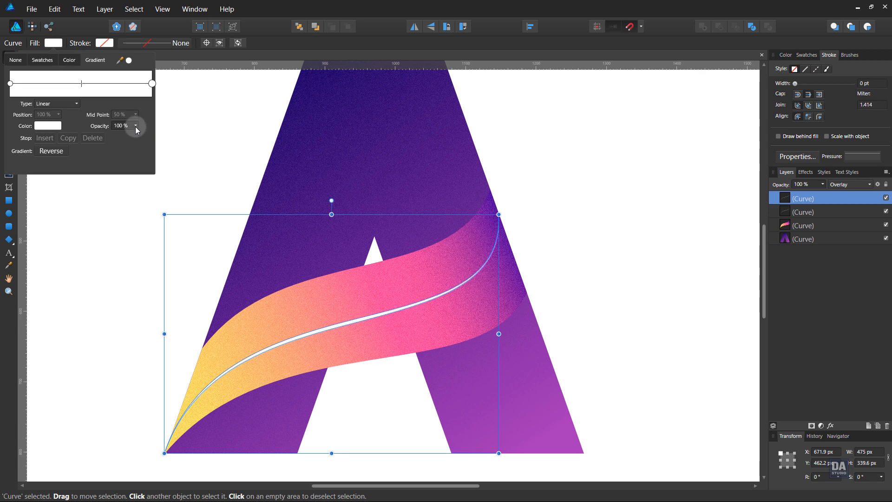
{"action": "left_click_drag", "start_coordinate": [135, 126], "coordinate": [55, 134]}
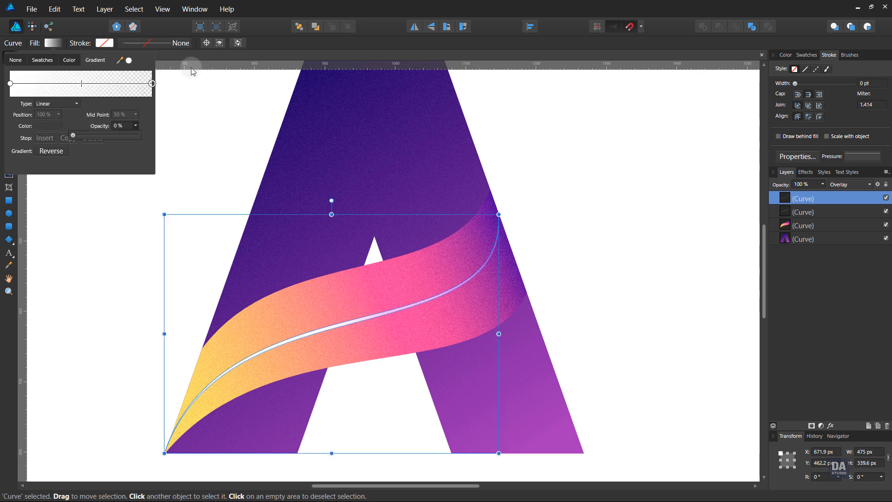
{"action": "left_click", "coordinate": [62, 104]}
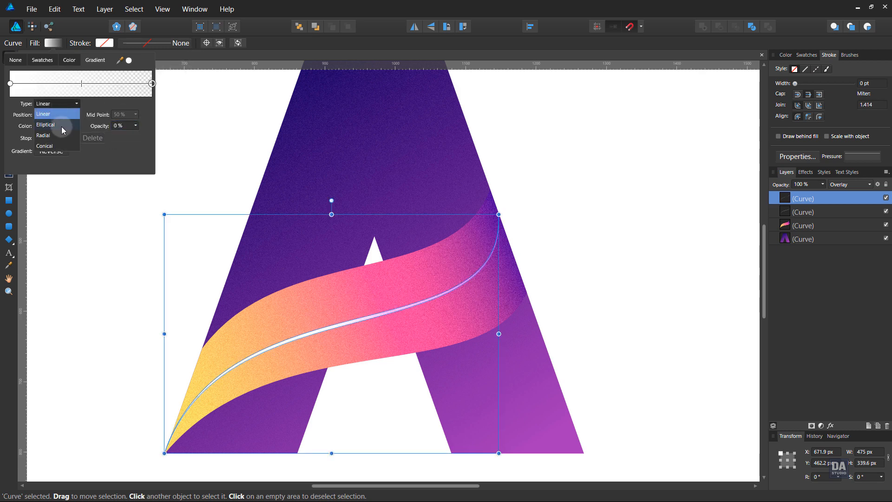
{"action": "left_click", "coordinate": [61, 127]}
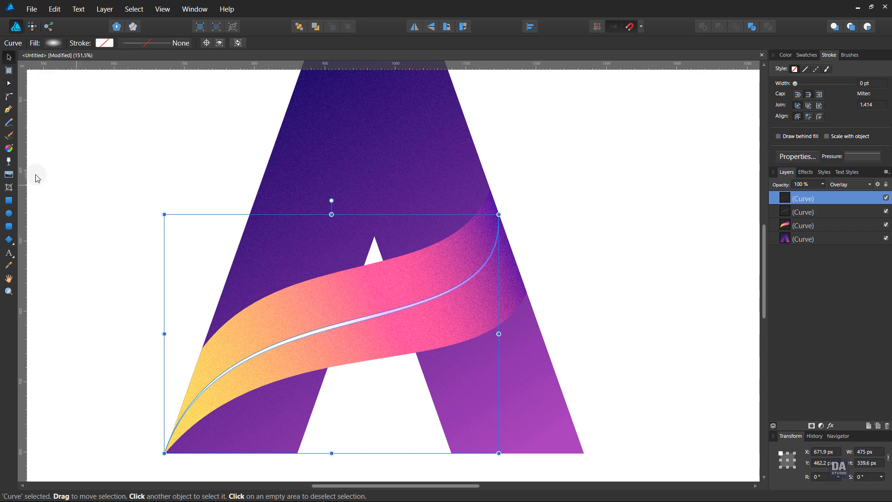
- Centre the elliptical gradient on the middle of the highlight line and extend it to the band's right edge, leaving nothing selected
{"action": "left_click", "coordinate": [9, 147]}
{"action": "left_click_drag", "start_coordinate": [350, 324], "coordinate": [512, 277]}
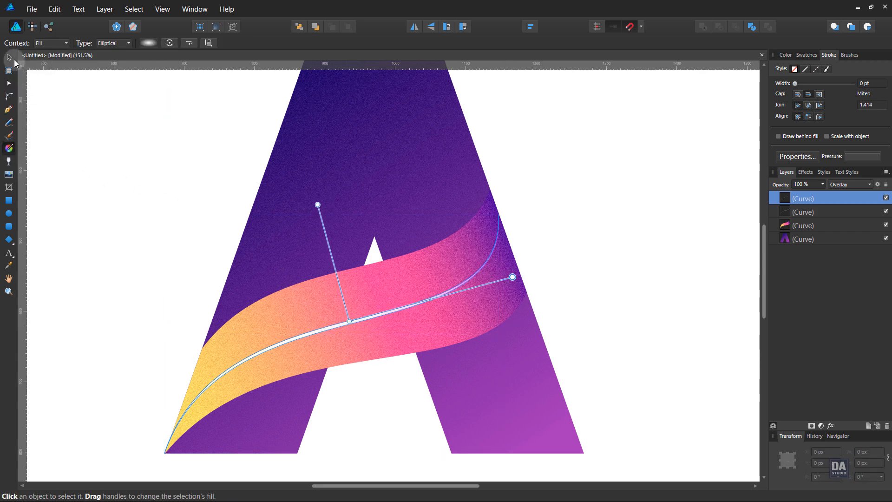
{"action": "left_click", "coordinate": [8, 57]}
{"action": "left_click", "coordinate": [216, 250]}
- Compare the glow shape and the original highlight line by hiding and showing each one in turn
{"action": "left_click", "coordinate": [887, 198]}
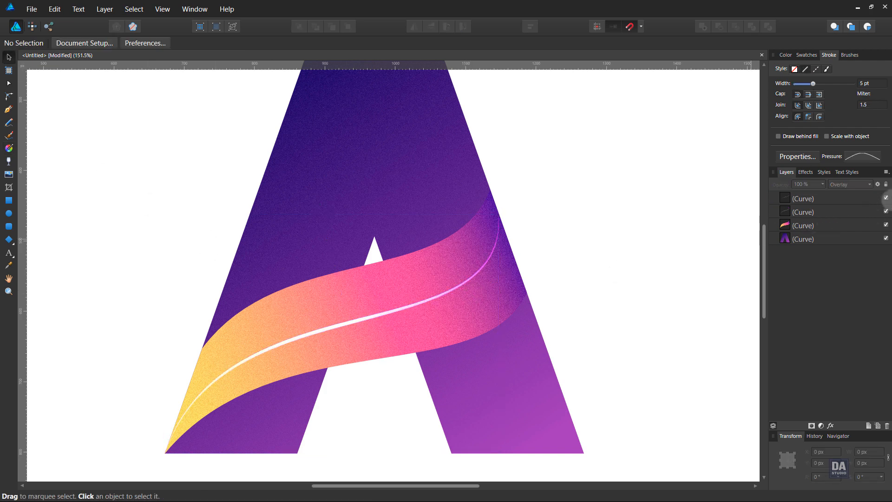
{"action": "left_click", "coordinate": [886, 198]}
{"action": "left_click", "coordinate": [886, 198]}
{"action": "left_click", "coordinate": [886, 212]}
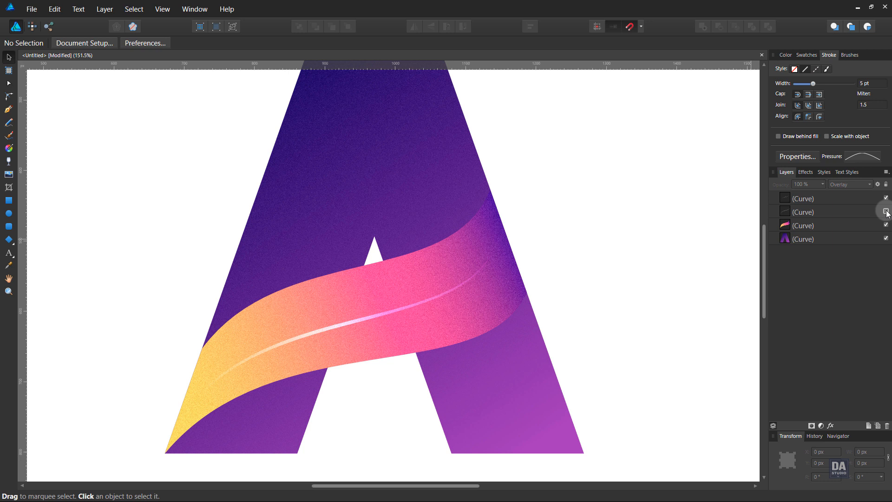
{"action": "left_click", "coordinate": [886, 212]}
{"action": "left_click", "coordinate": [605, 258]}
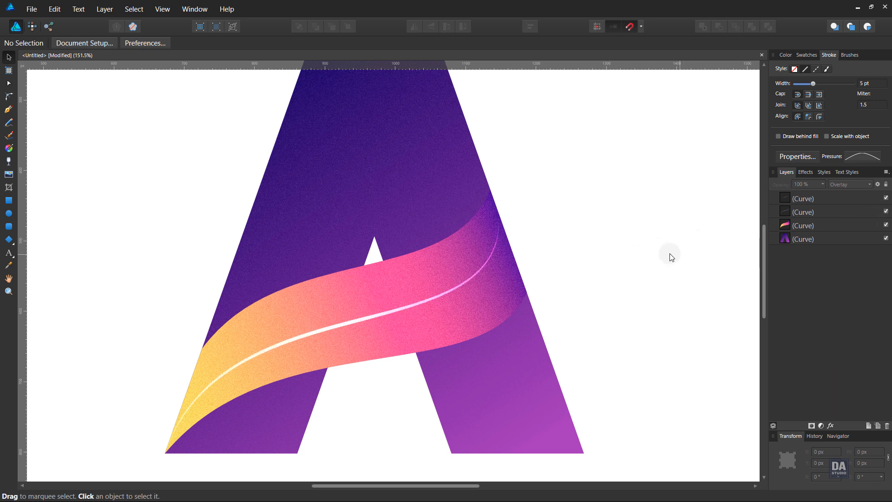
- Duplicate the gradient S-shaped band and place the copy beside the letter A on its right
{"action": "left_click_drag", "start_coordinate": [617, 236], "coordinate": [451, 213]}
{"action": "key", "text": "space"}
{"action": "left_click", "coordinate": [602, 235], "text": "ctrl+alt"}
{"action": "left_click", "coordinate": [467, 317]}
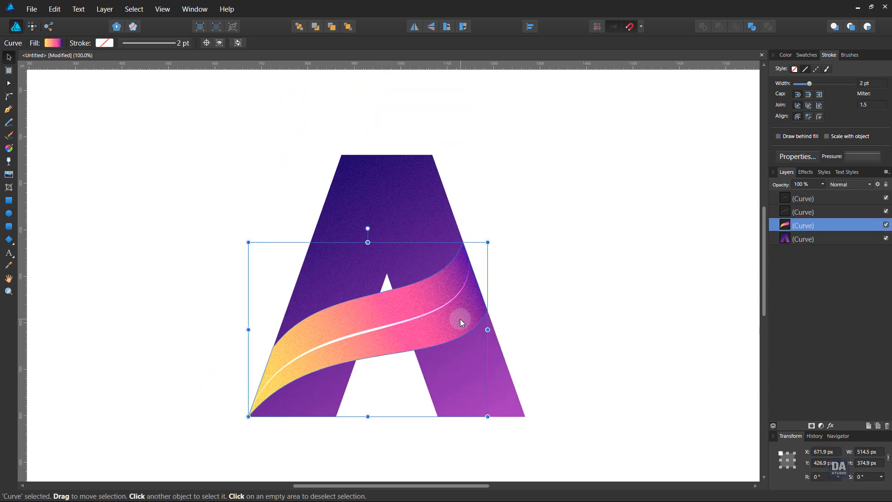
{"action": "left_click_drag", "start_coordinate": [461, 322], "coordinate": [729, 306]}
{"action": "key", "text": "space"}
{"action": "mouse_move", "coordinate": [623, 293]}
{"action": "left_mouse_down"}
{"action": "mouse_move", "coordinate": [508, 261]}
{"action": "mouse_move", "coordinate": [486, 272]}
{"action": "left_mouse_up"}
- Move the stroked white Overlay line from the A onto the band copy, at about X 1279.9, Y 462.2 px
{"action": "left_click", "coordinate": [801, 212]}
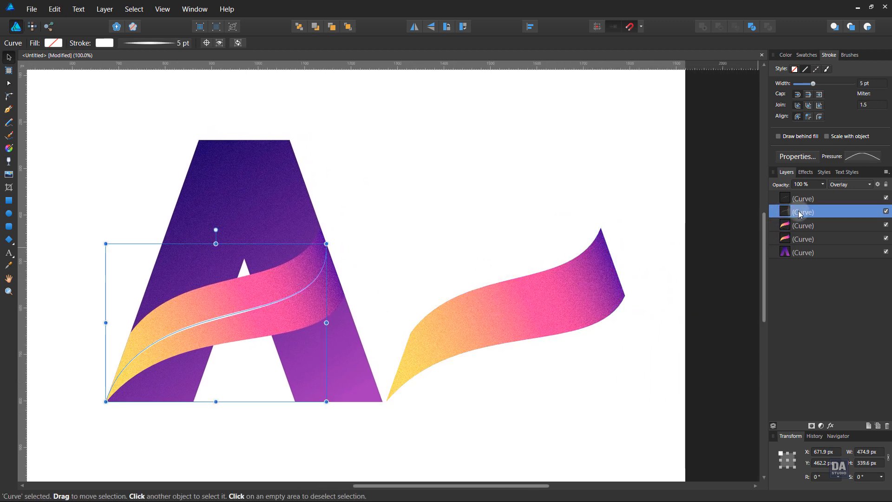
{"action": "mouse_move", "coordinate": [286, 300]}
{"action": "left_mouse_down"}
{"action": "mouse_move", "coordinate": [527, 317]}
{"action": "mouse_move", "coordinate": [568, 311]}
{"action": "left_mouse_up"}
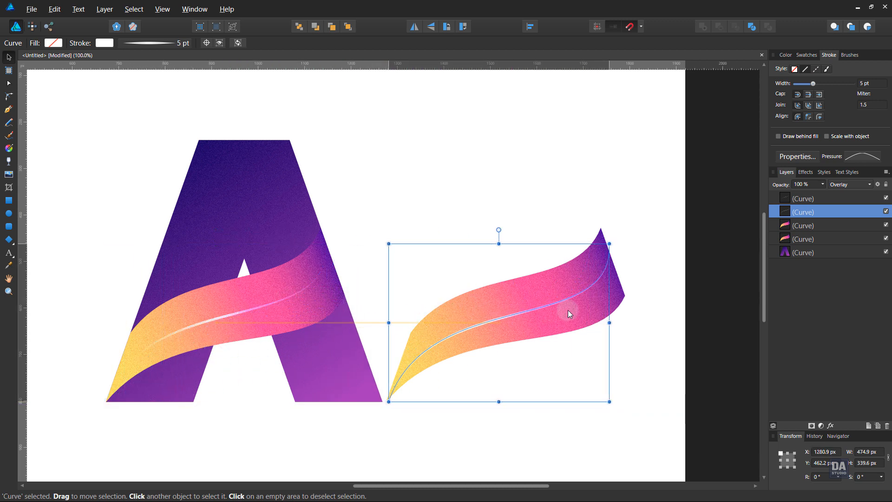
{"action": "left_click", "coordinate": [632, 326]}
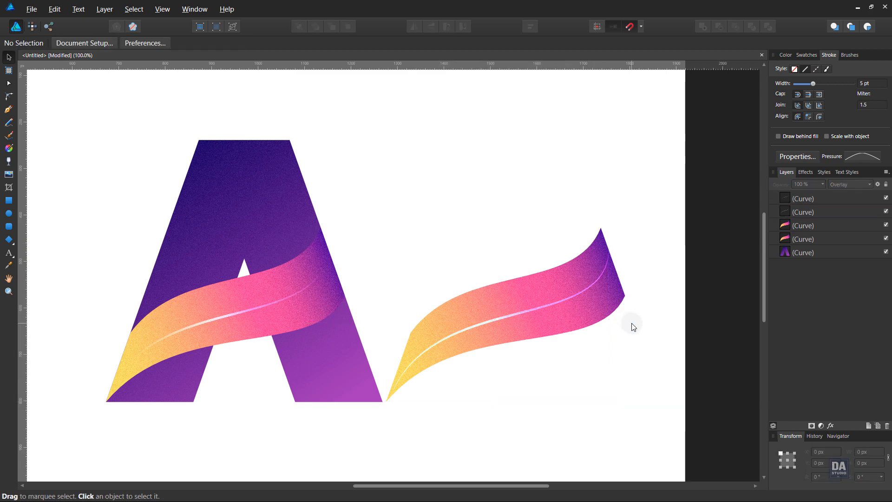
{"action": "scroll", "coordinate": [514, 354], "scroll_direction": "up", "scroll_amount": 4}
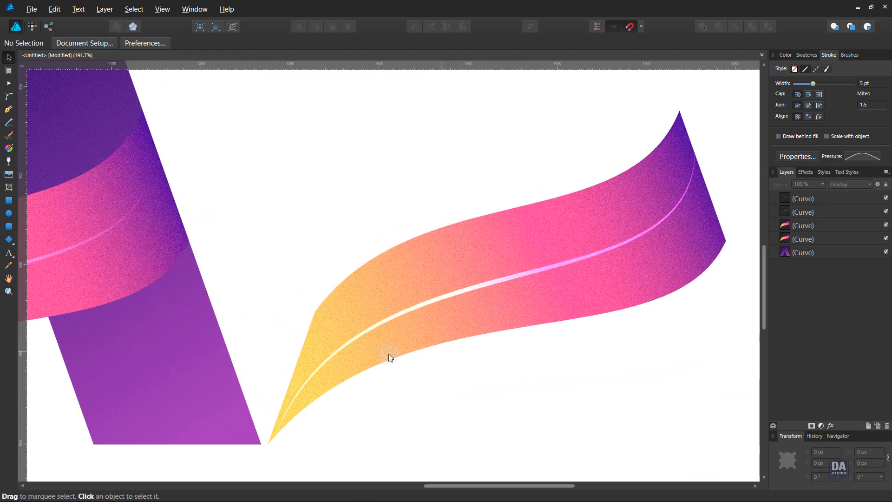
{"action": "left_click", "coordinate": [362, 335]}
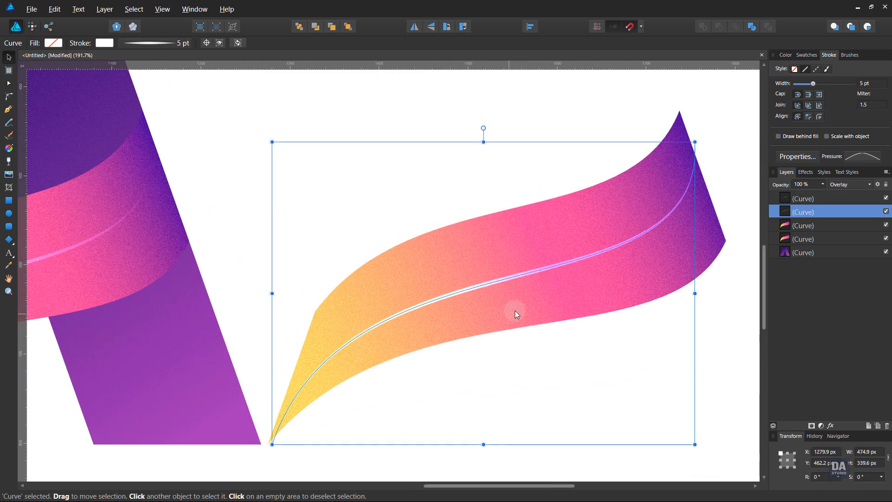
{"action": "left_click", "coordinate": [579, 291], "text": "shift"}
{"action": "key", "text": "ctrl+d"}
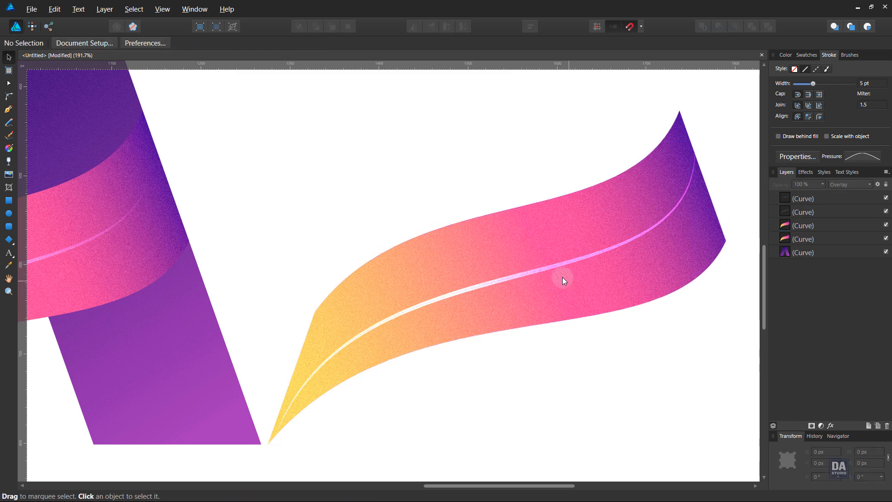
- Expand the stroke of the white line on the band copy and divide the band copy with the resulting shape
{"action": "left_click", "coordinate": [548, 266]}
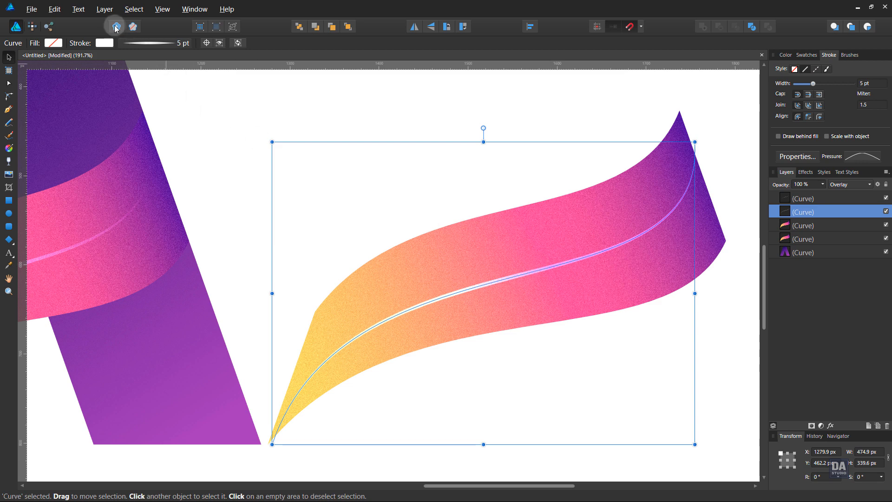
{"action": "left_click", "coordinate": [105, 9]}
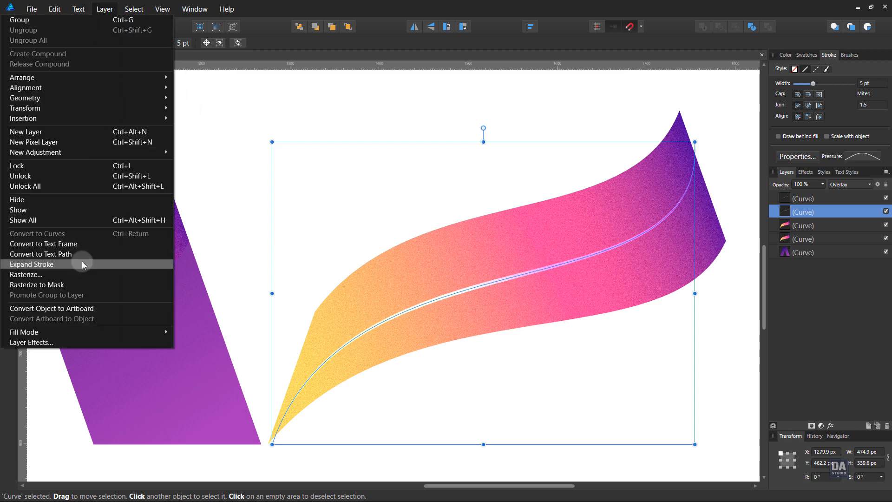
{"action": "left_click", "coordinate": [32, 264]}
{"action": "left_click", "coordinate": [557, 310], "text": "shift"}
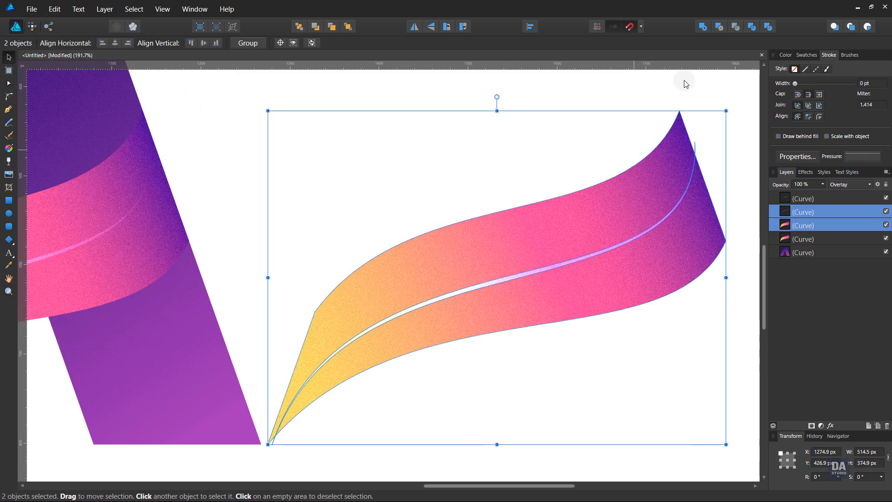
{"action": "left_click", "coordinate": [753, 27]}
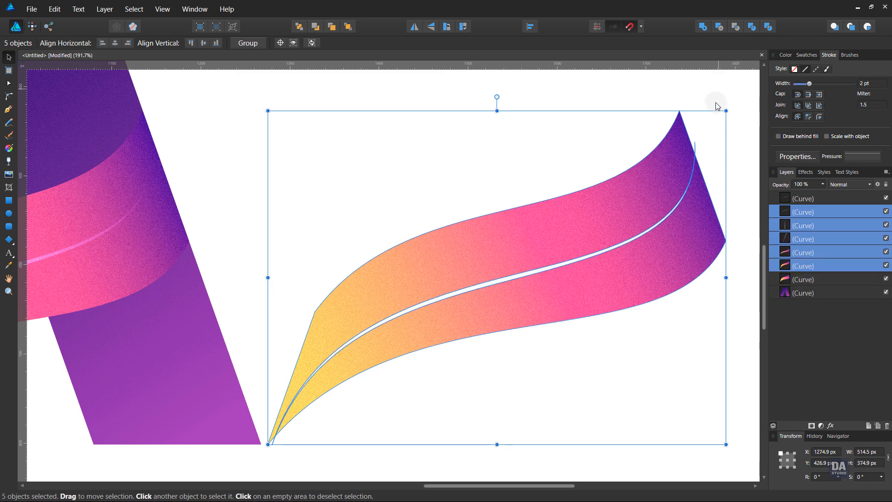
- Delete the line-shaped pieces from the divided band copy, keeping only its upper and lower halves
{"action": "left_click", "coordinate": [670, 236], "text": "shift"}
{"action": "left_click", "coordinate": [645, 203], "text": "shift"}
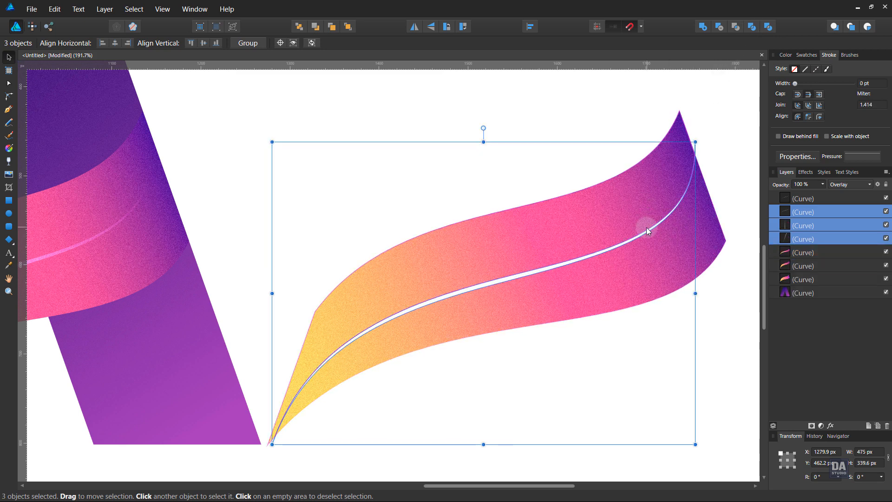
{"action": "key", "text": "Delete"}
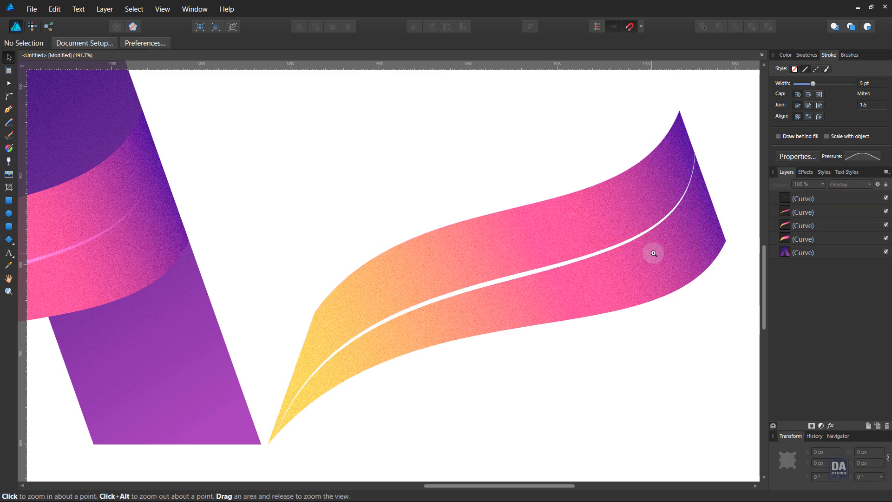
{"action": "key", "text": "ctrl+1"}
- Fill the band copy's lower half with the black-to-transparent and its upper half with the white-to-transparent Fancy Gradient swatch
{"action": "left_click", "coordinate": [560, 267]}
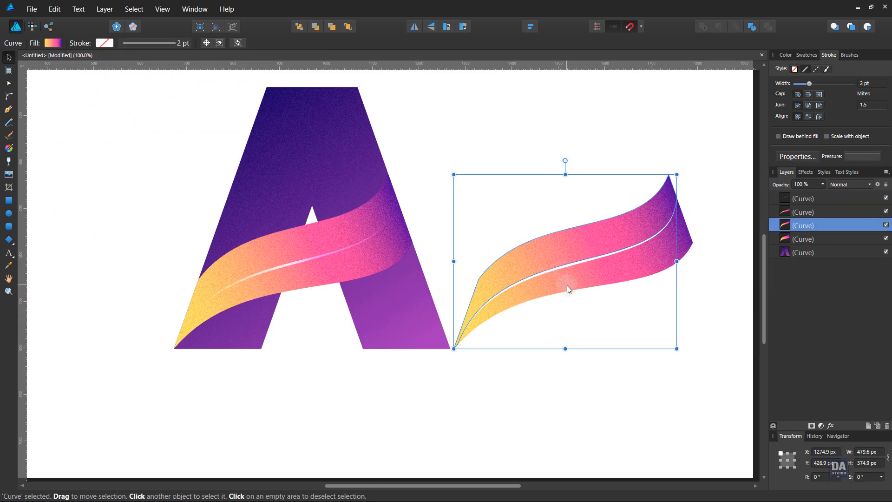
{"action": "left_click", "coordinate": [570, 285]}
{"action": "left_click", "coordinate": [560, 258], "text": "shift"}
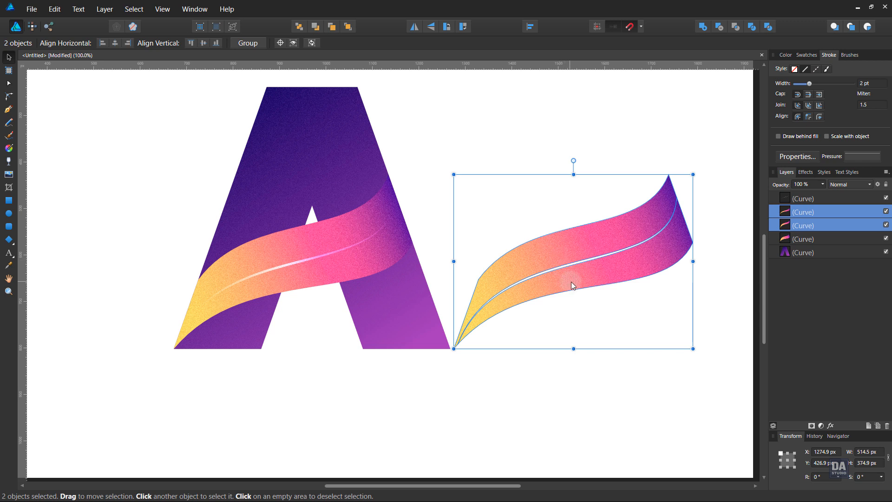
{"action": "left_click", "coordinate": [597, 278]}
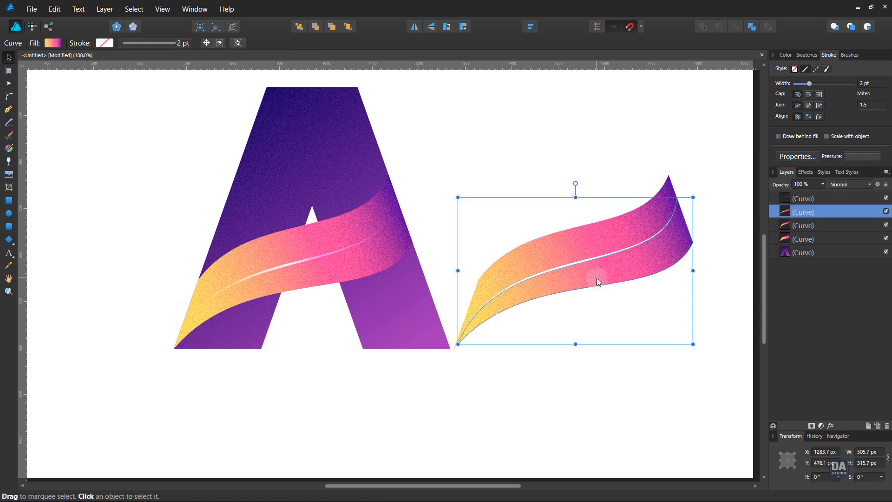
{"action": "left_click", "coordinate": [807, 55]}
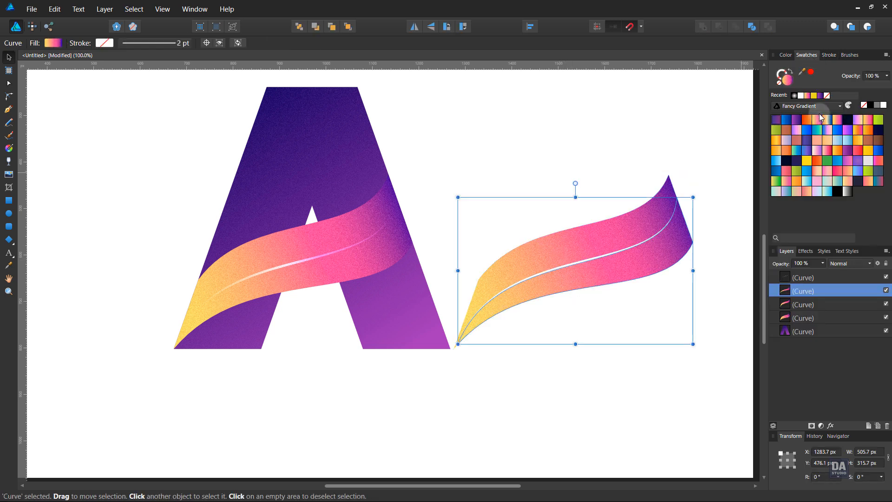
{"action": "left_click", "coordinate": [836, 193]}
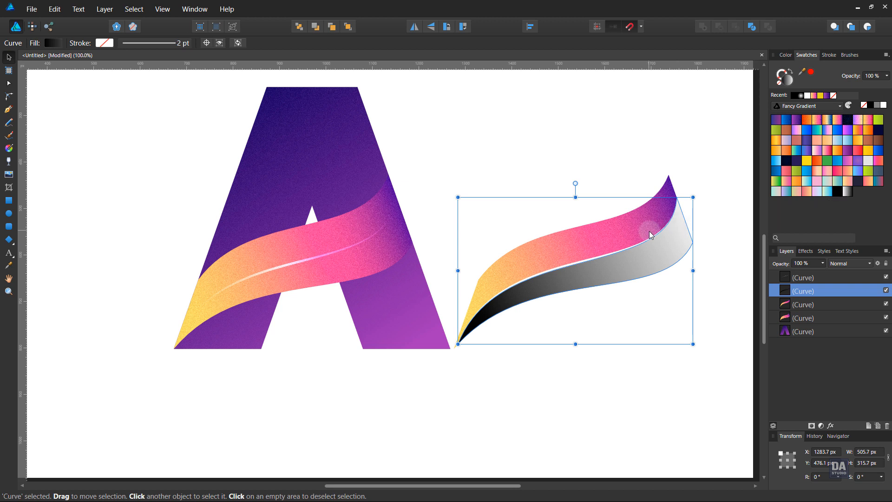
{"action": "left_click", "coordinate": [648, 233]}
{"action": "left_click", "coordinate": [848, 195]}
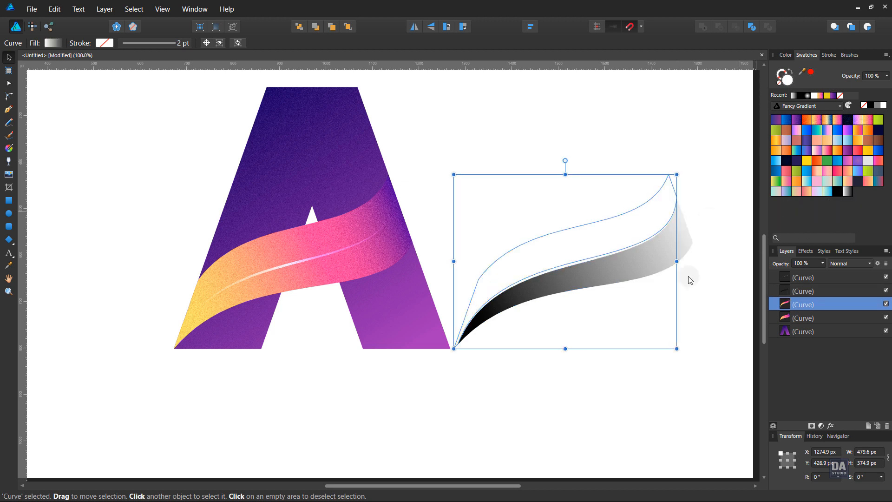
- Redirect the lower half's gradient from black at the right end to transparent at the lower-left tip, and adjust the upper half's gradient end
{"action": "left_click", "coordinate": [652, 267]}
{"action": "key", "text": "g"}
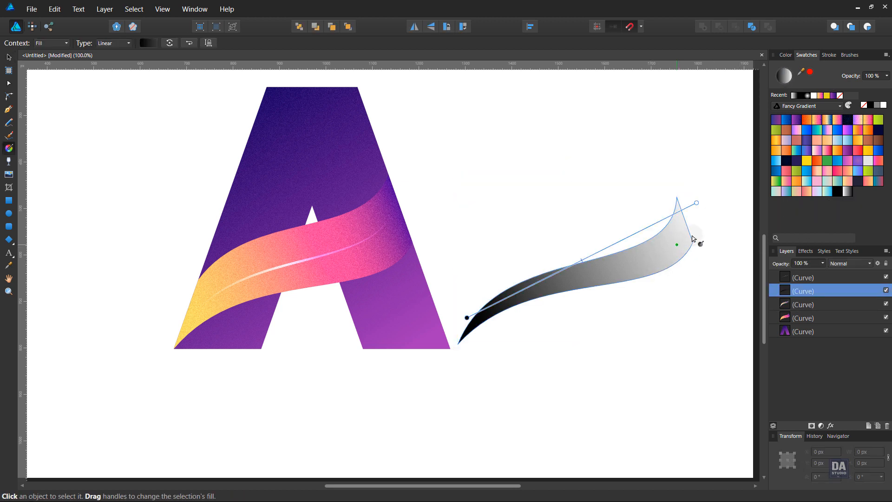
{"action": "left_click_drag", "start_coordinate": [707, 217], "coordinate": [458, 355]}
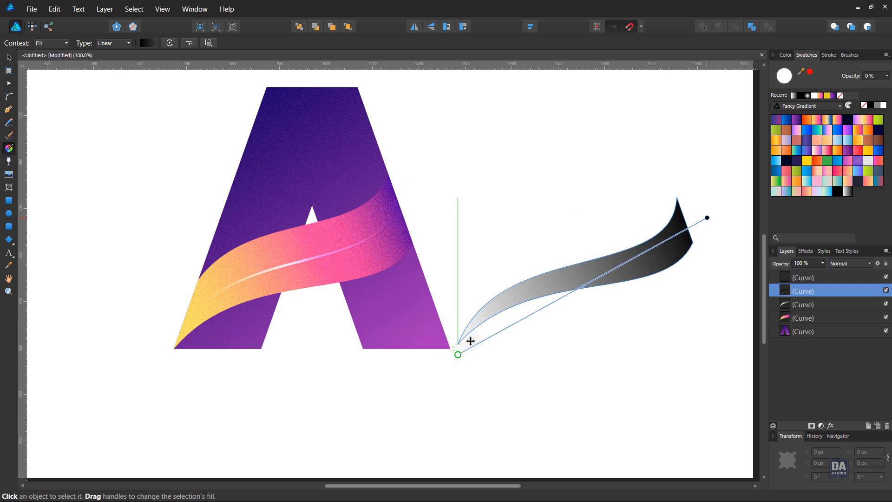
{"action": "left_click", "coordinate": [637, 236]}
{"action": "left_click_drag", "start_coordinate": [714, 191], "coordinate": [702, 200]}
{"action": "key", "text": "v"}
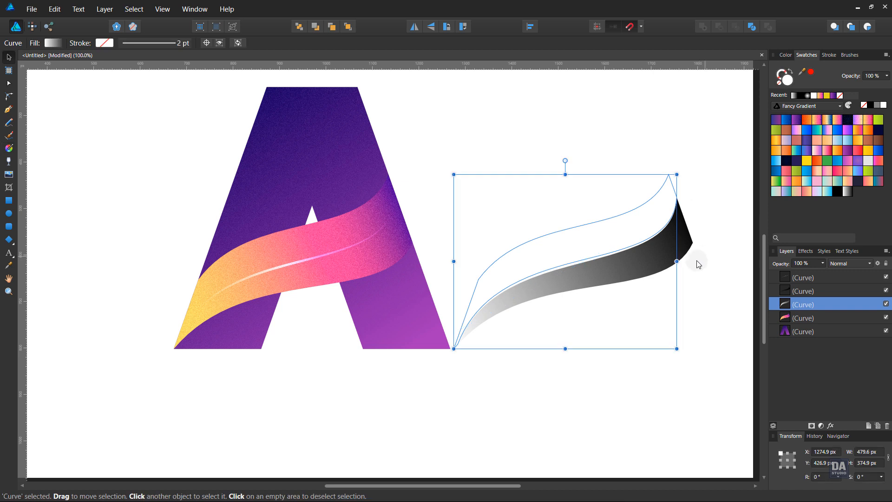
- Move both shading halves onto the A's band at X 671.9, Y 426.9 px and set their blend mode to Overlay
{"action": "left_click", "coordinate": [636, 264], "text": "shift"}
{"action": "left_click_drag", "start_coordinate": [643, 267], "coordinate": [366, 274]}
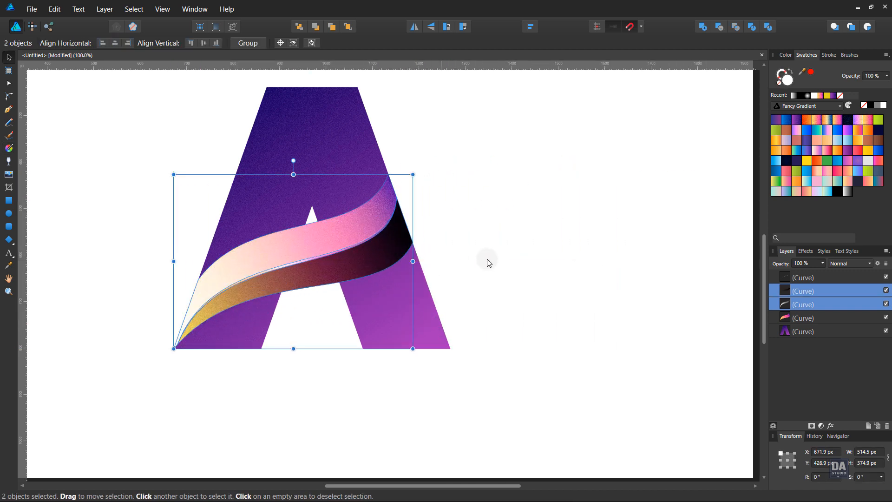
{"action": "left_click", "coordinate": [847, 264]}
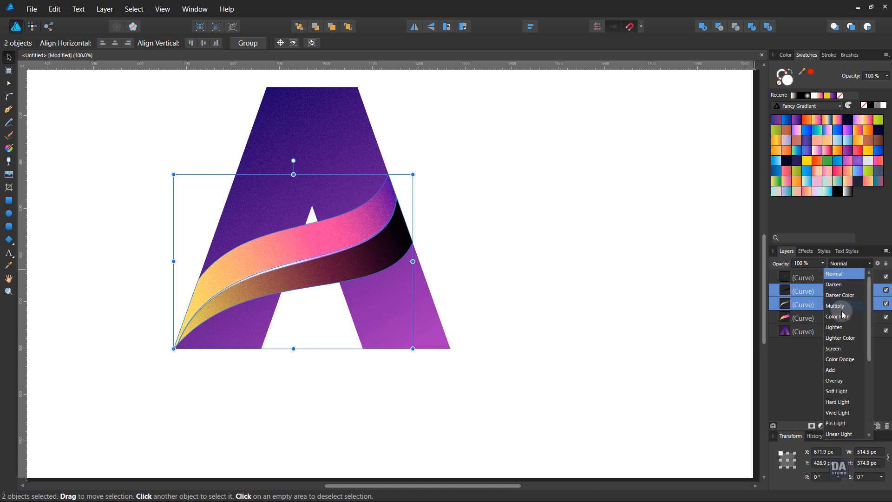
{"action": "left_click", "coordinate": [841, 381]}
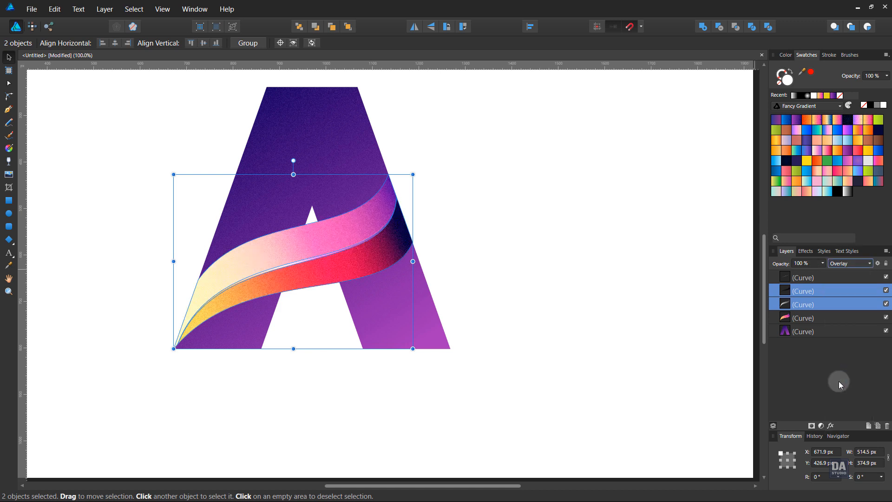
{"action": "left_click", "coordinate": [501, 287]}
{"action": "left_click_drag", "start_coordinate": [444, 215], "coordinate": [476, 215]}
{"action": "left_click_drag", "start_coordinate": [429, 235], "coordinate": [564, 267]}
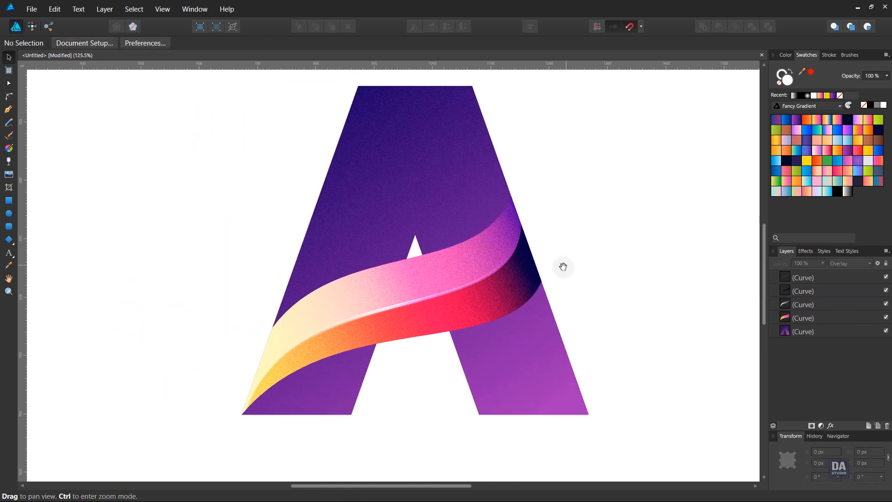
- Reduce the opacity of the band's lower dark and upper light shading halves to 50% each
{"action": "left_click", "coordinate": [506, 293]}
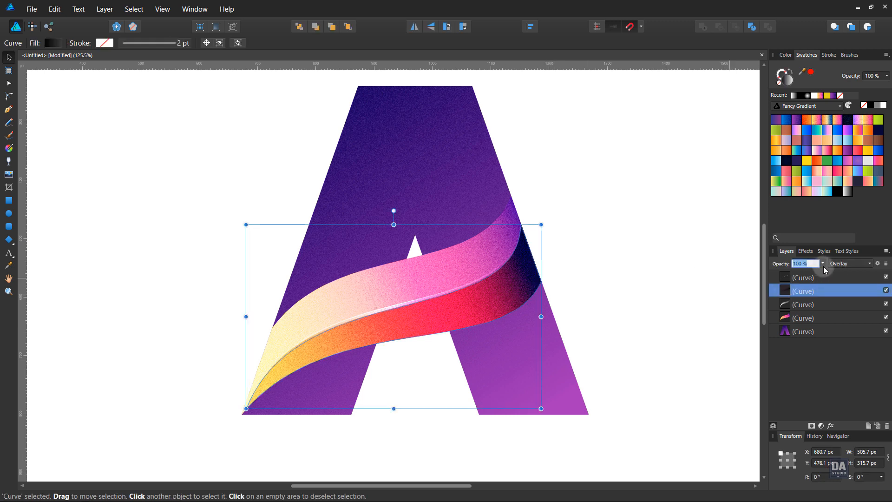
{"action": "left_click_drag", "start_coordinate": [824, 266], "coordinate": [796, 272]}
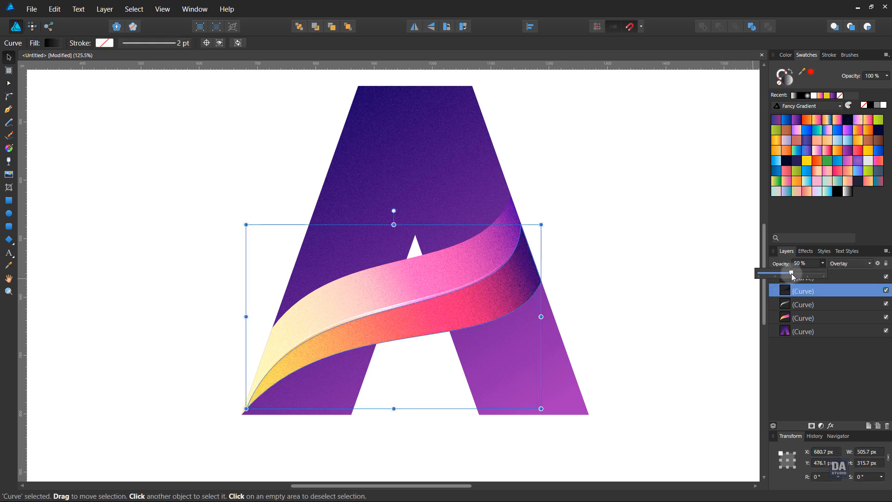
{"action": "left_click", "coordinate": [668, 276]}
{"action": "left_click", "coordinate": [436, 275]}
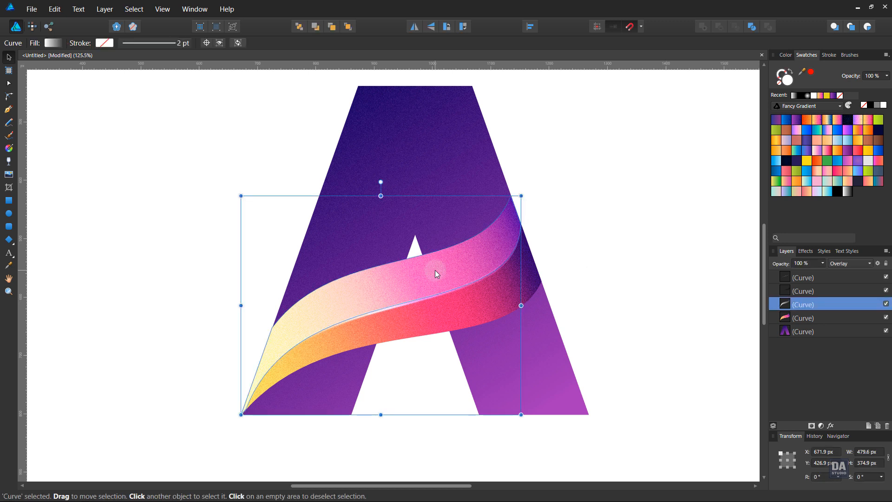
{"action": "left_click_drag", "start_coordinate": [811, 278], "coordinate": [790, 272]}
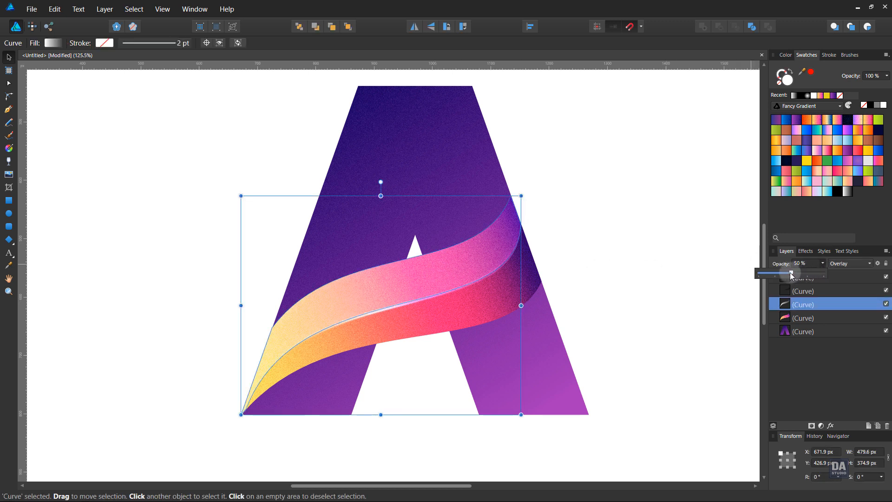
{"action": "left_click", "coordinate": [645, 267]}
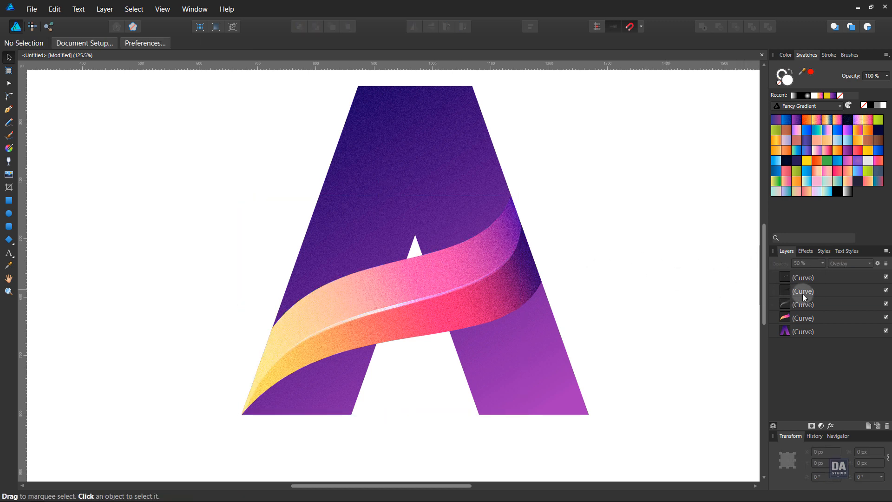
- Stretch the highlight line's elliptical gradient past the A's right edge and extend its short axis slightly upward
{"action": "left_click", "coordinate": [825, 278]}
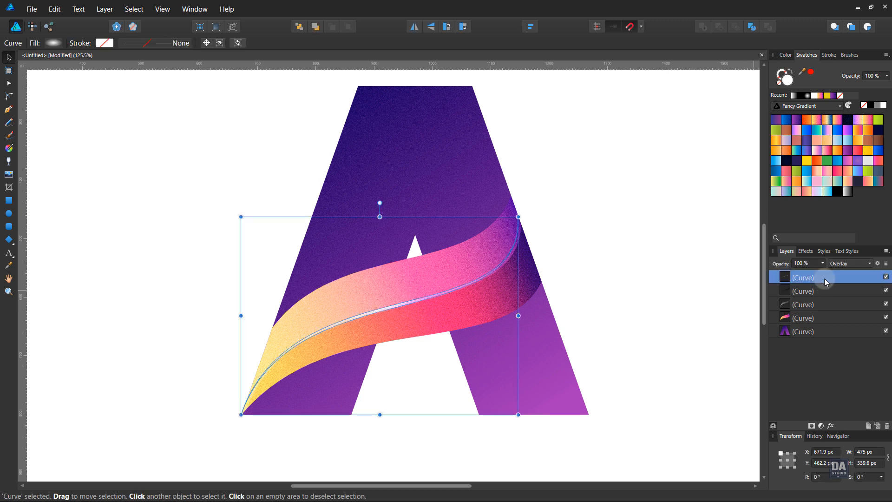
{"action": "left_click", "coordinate": [671, 309]}
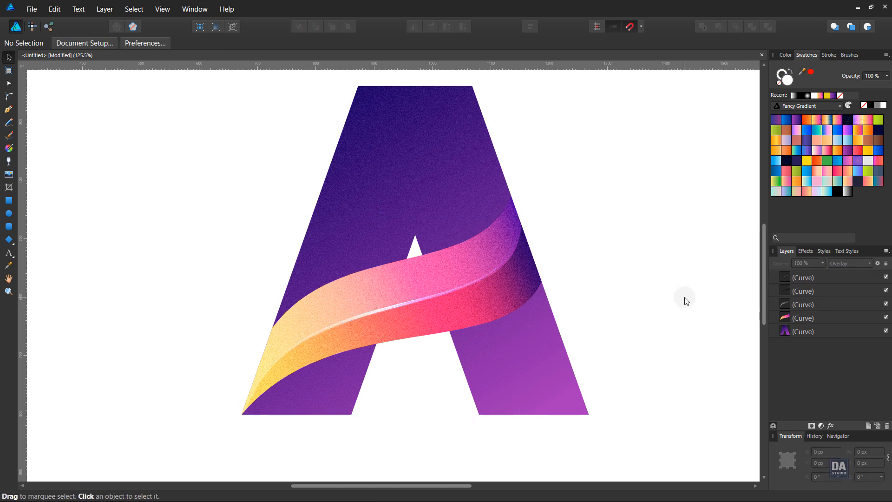
{"action": "left_click", "coordinate": [395, 306]}
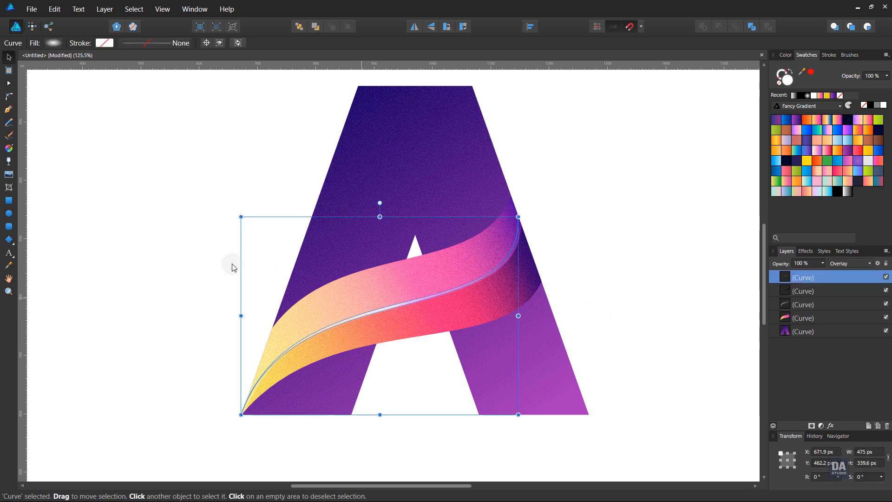
{"action": "left_click", "coordinate": [8, 148]}
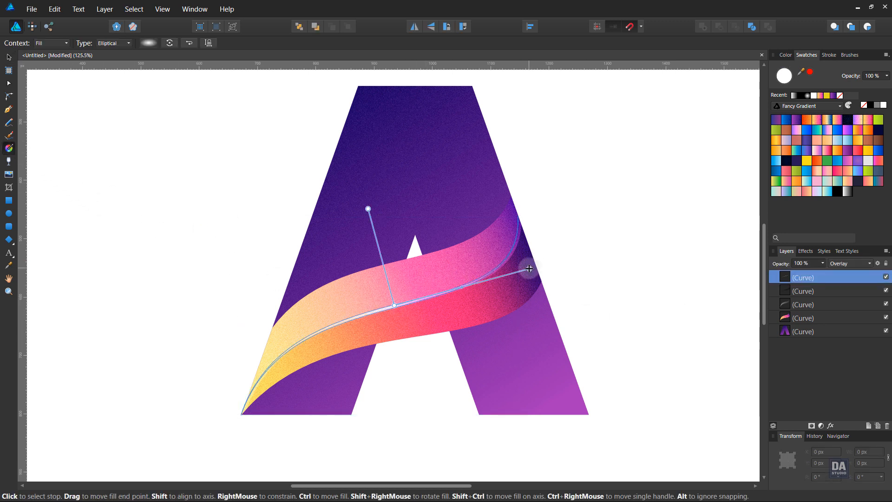
{"action": "left_click_drag", "start_coordinate": [530, 268], "coordinate": [588, 245]}
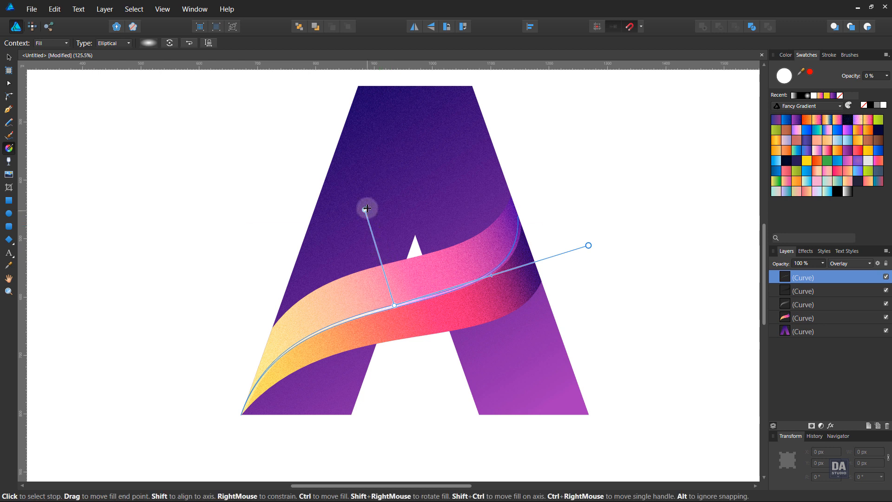
{"action": "left_click_drag", "start_coordinate": [364, 208], "coordinate": [361, 195]}
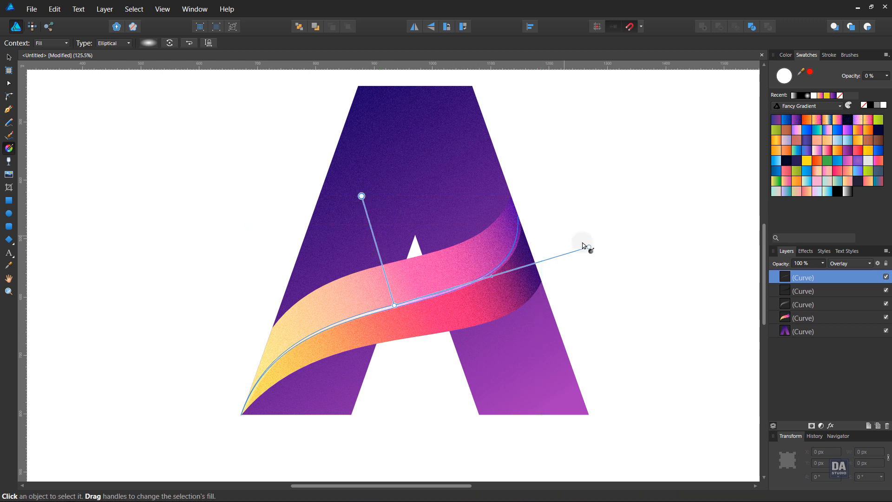
{"action": "key", "text": "v"}
{"action": "left_click", "coordinate": [618, 262]}
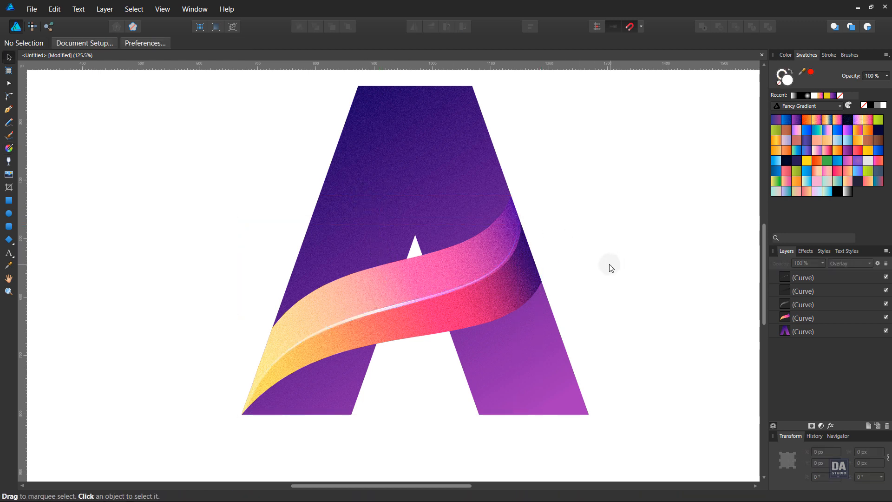
- Duplicate the lower dark shading half and nest the copy inside the S-shaped band's layer
{"action": "left_click_drag", "start_coordinate": [586, 264], "coordinate": [646, 252]}
{"action": "left_click_drag", "start_coordinate": [581, 289], "coordinate": [638, 187]}
{"action": "left_click", "coordinate": [491, 236]}
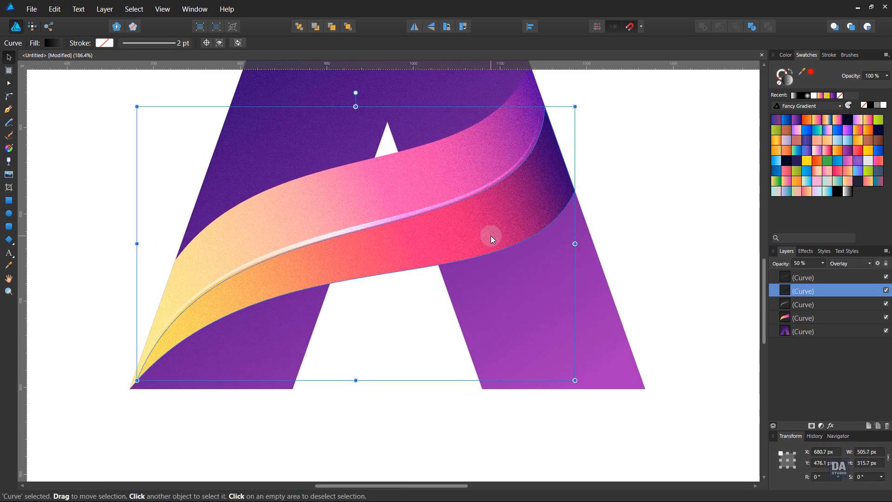
{"action": "right_click", "coordinate": [823, 291]}
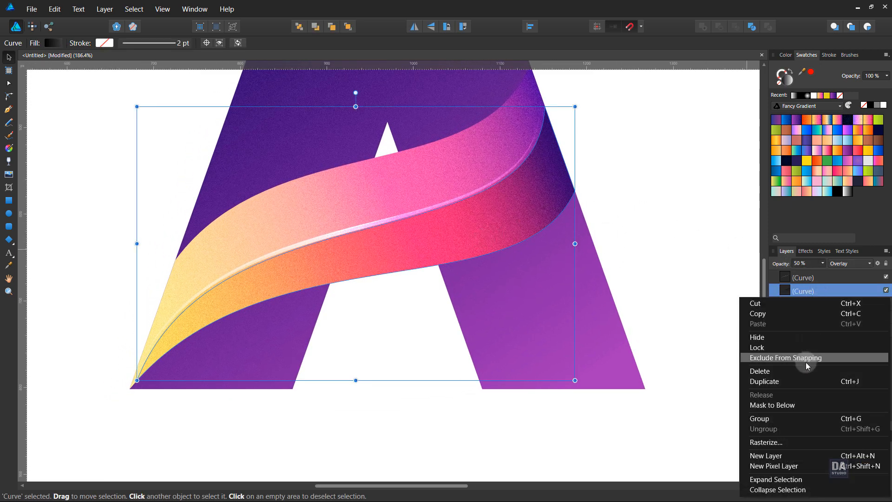
{"action": "left_click", "coordinate": [801, 377]}
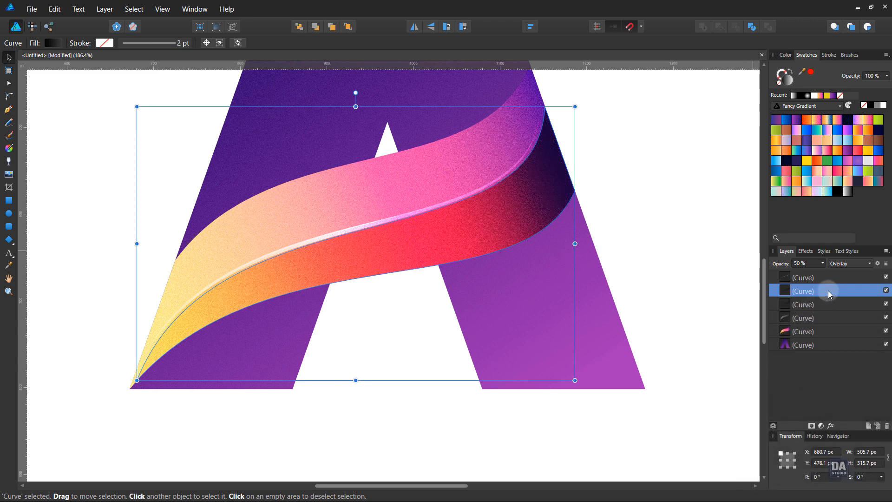
{"action": "left_click_drag", "start_coordinate": [829, 291], "coordinate": [823, 331]}
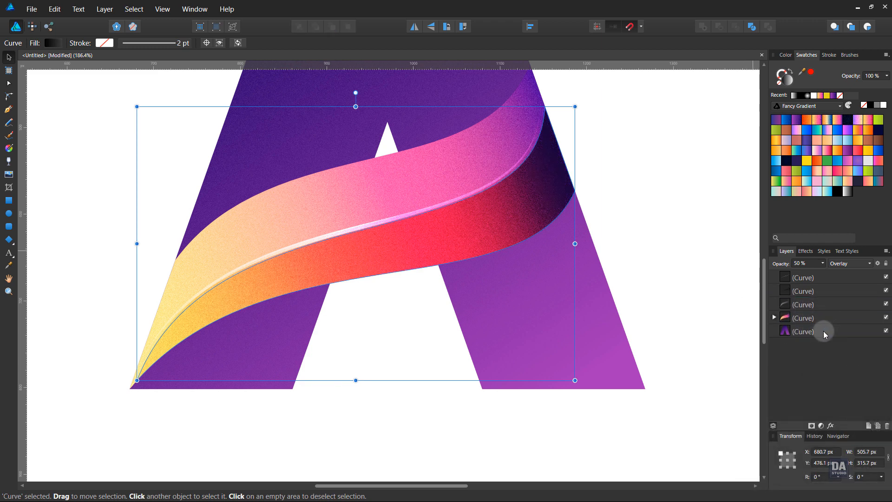
{"action": "left_click", "coordinate": [774, 317]}
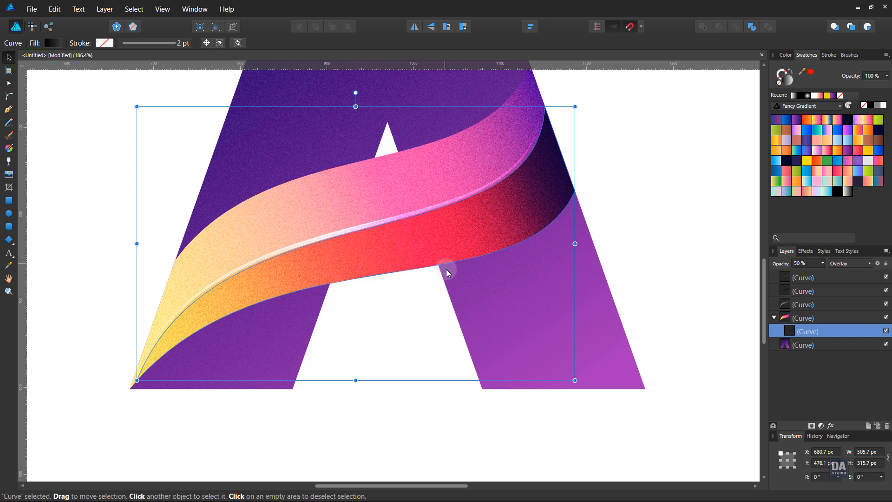
- Offset the nested dark copy below the band to X 662.9, Y 480.8 px and enlarge it to 532.4 × 332.4 px
{"action": "left_click_drag", "start_coordinate": [447, 270], "coordinate": [443, 276]}
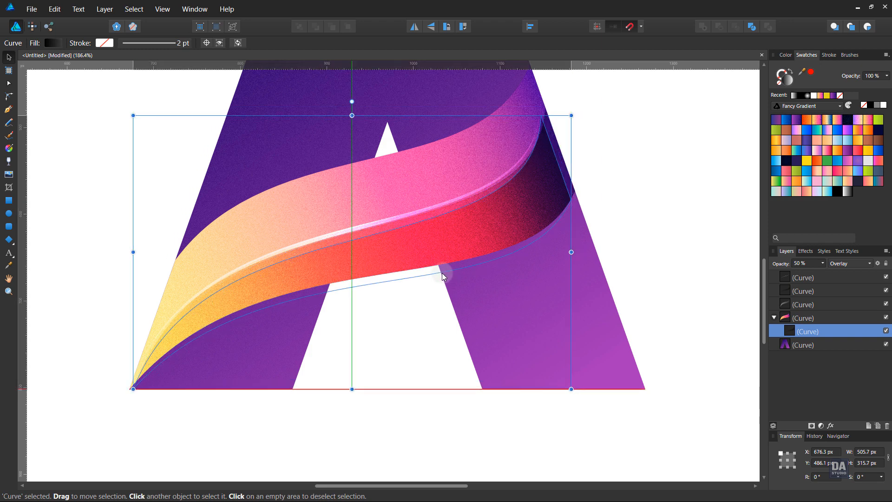
{"action": "left_click_drag", "start_coordinate": [571, 389], "coordinate": [582, 396]}
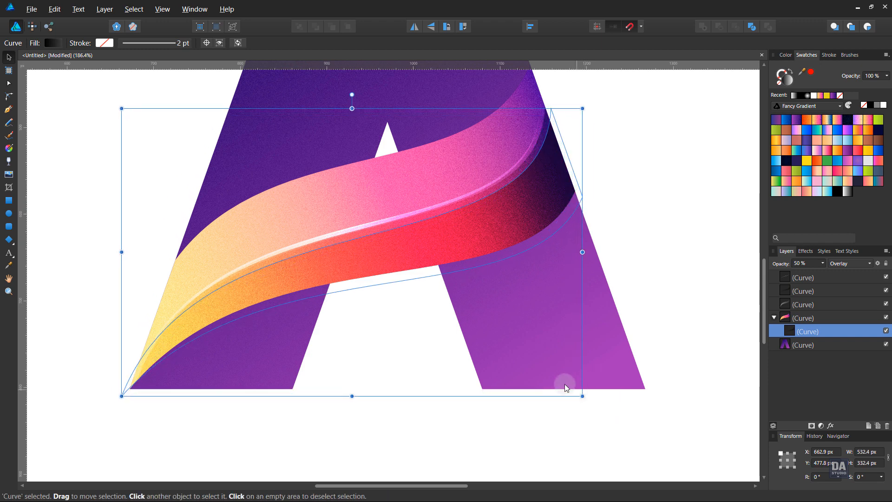
{"action": "key", "text": "Down"}
{"action": "key", "text": "Down"}
{"action": "key", "text": "Down"}
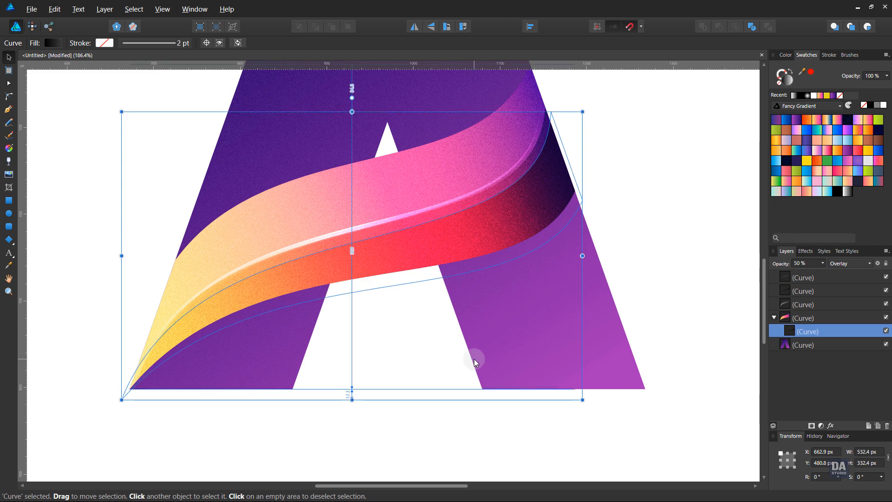
- Raise the dark copy's opacity to 100% and nest it inside the A's layer as the band's shadow
{"action": "left_click", "coordinate": [822, 263]}
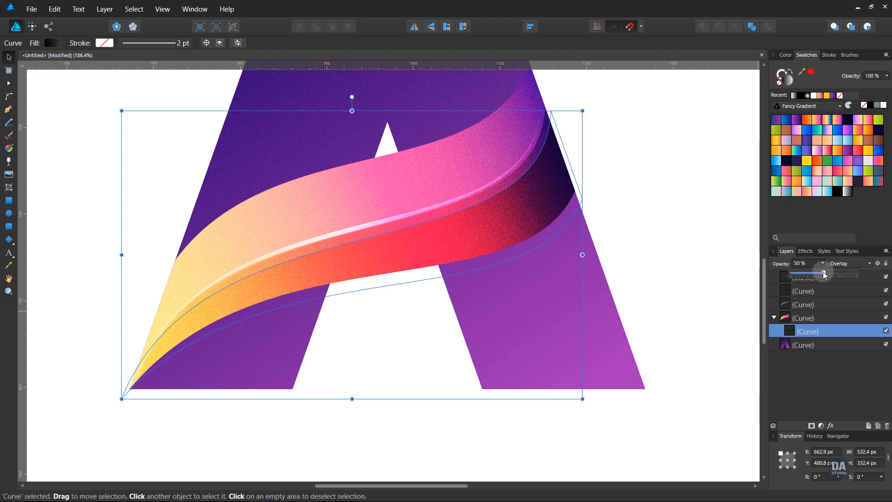
{"action": "left_click_drag", "start_coordinate": [823, 275], "coordinate": [863, 275]}
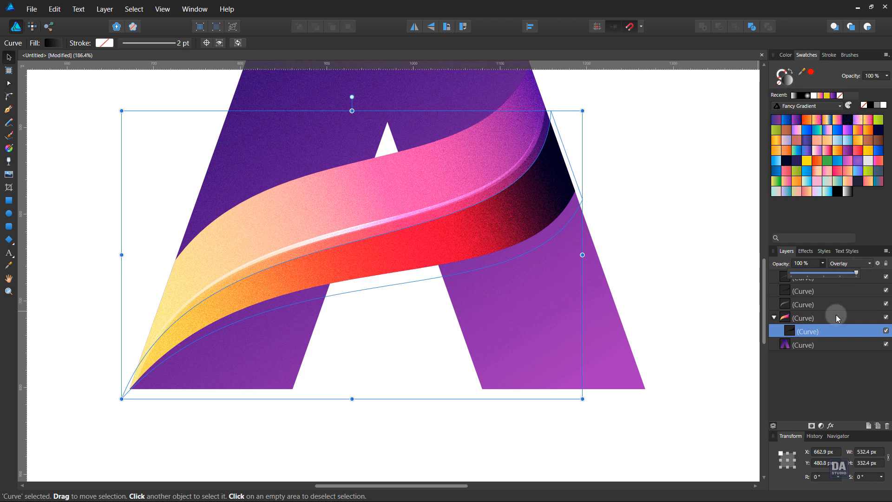
{"action": "left_click_drag", "start_coordinate": [826, 328], "coordinate": [829, 344]}
{"action": "left_click", "coordinate": [775, 331]}
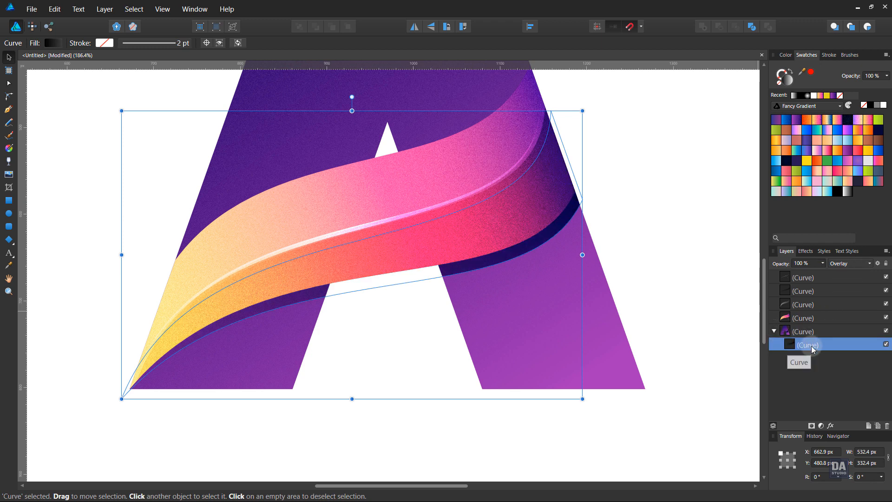
- Redirect the shadow's linear gradient downward, from black on the band's middle to transparent below the A's opening
{"action": "left_click", "coordinate": [9, 148]}
{"action": "left_click_drag", "start_coordinate": [356, 177], "coordinate": [411, 398]}
{"action": "left_click_drag", "start_coordinate": [374, 212], "coordinate": [422, 422]}
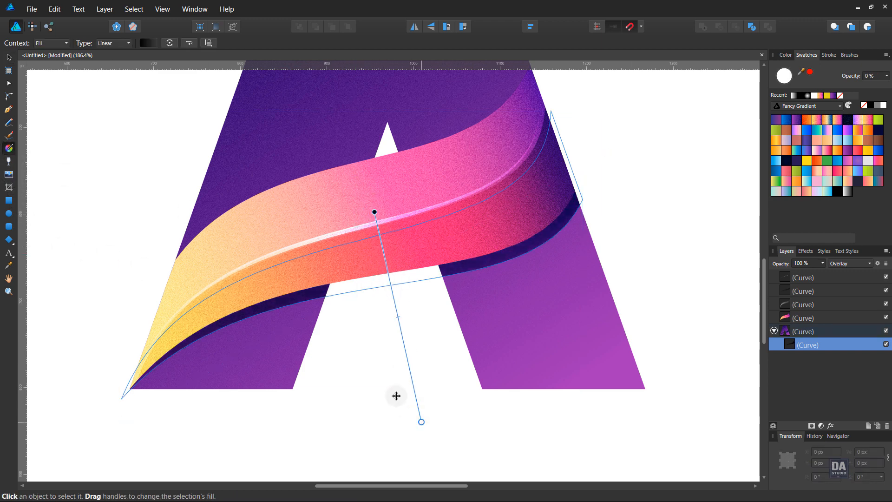
{"action": "left_click", "coordinate": [9, 58]}
{"action": "left_click", "coordinate": [87, 135]}
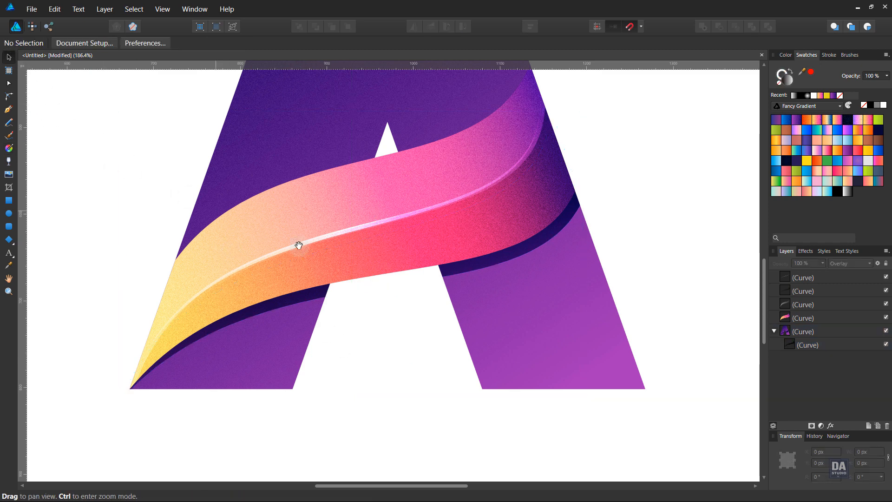
- Draw a circle about 81 px in diameter over the middle of the band's highlight line
{"action": "left_click", "coordinate": [484, 254], "text": "ctrl+alt"}
{"action": "left_click", "coordinate": [426, 218], "text": "alt"}
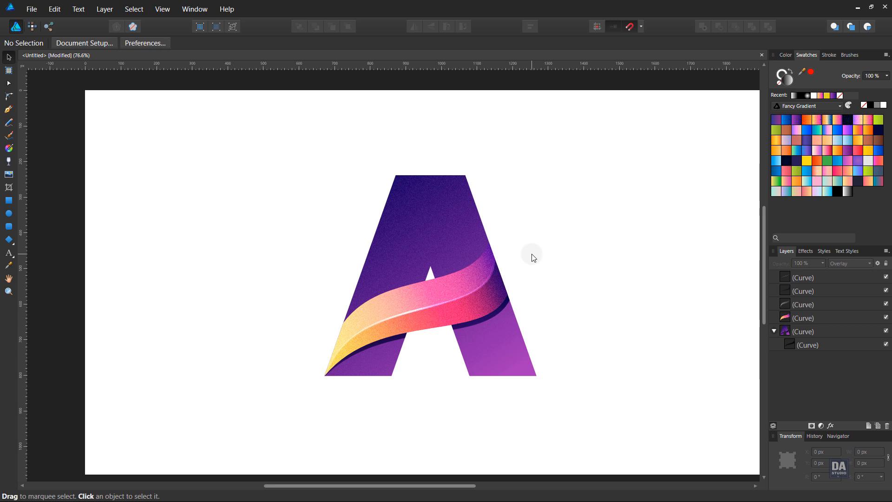
{"action": "left_click", "coordinate": [425, 295], "text": "ctrl"}
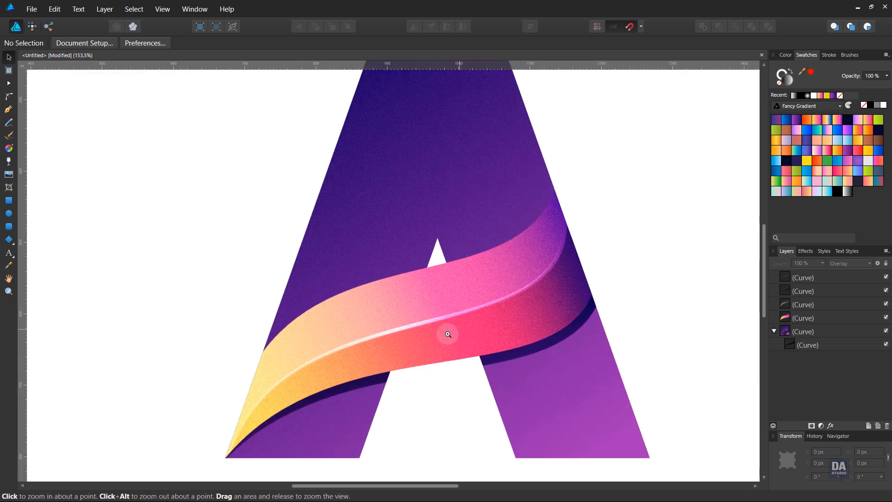
{"action": "left_click", "coordinate": [451, 339], "text": "ctrl"}
{"action": "left_click_drag", "start_coordinate": [441, 330], "coordinate": [420, 260]}
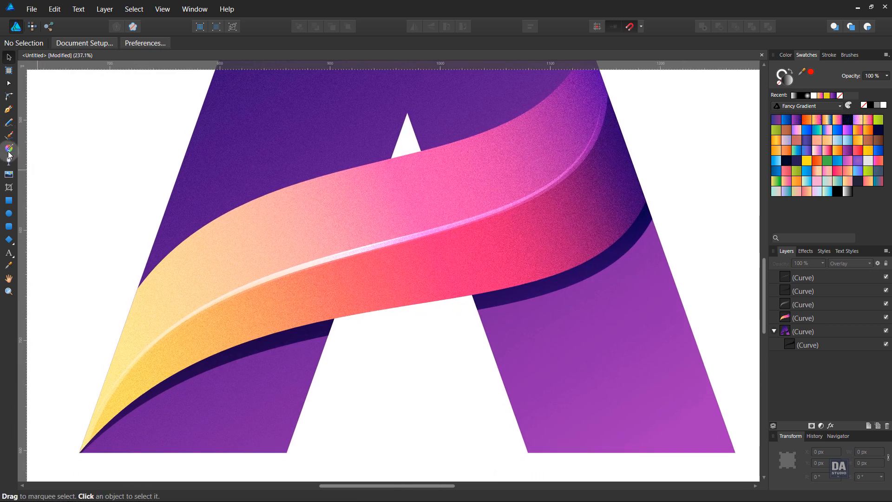
{"action": "left_click", "coordinate": [9, 213]}
{"action": "mouse_move", "coordinate": [325, 199]}
{"action": "left_mouse_down"}
{"action": "mouse_move", "coordinate": [412, 265]}
{"action": "mouse_move", "coordinate": [415, 288]}
{"action": "left_mouse_up"}
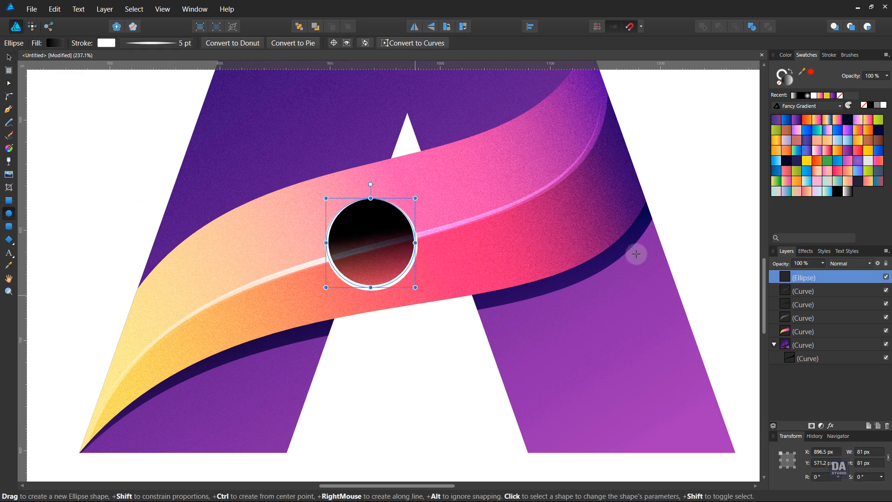
- Fill the circle with the white-to-transparent Fancy Gradient swatch, remove its stroke and set the gradient type to Elliptical
{"action": "left_click", "coordinate": [848, 191]}
{"action": "left_click", "coordinate": [780, 84]}
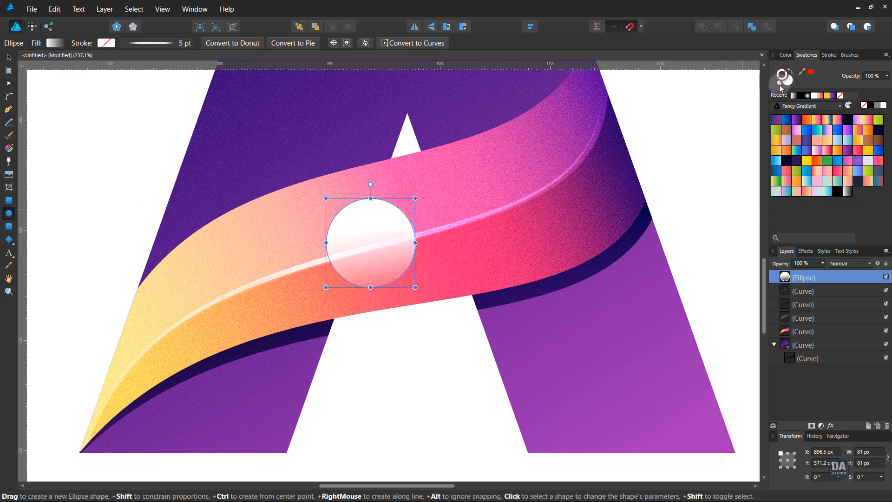
{"action": "left_click", "coordinate": [788, 82]}
{"action": "left_click", "coordinate": [63, 43]}
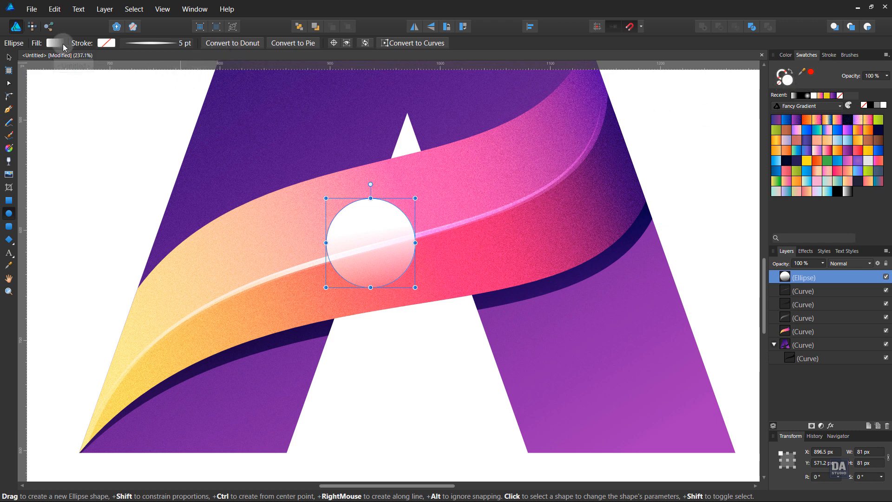
{"action": "left_click", "coordinate": [59, 103]}
{"action": "left_click", "coordinate": [61, 124]}
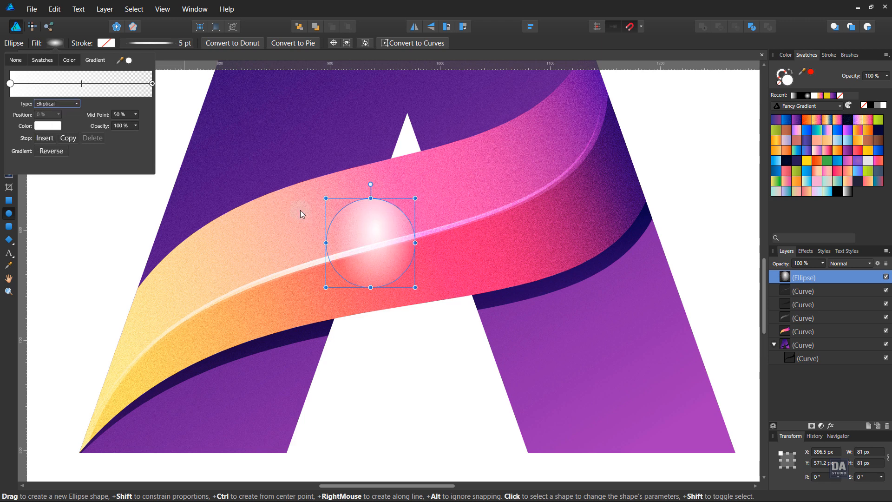
- Adjust the elliptical gradient into a centred white glow and flatten the circle to about 81 × 20.1 px
{"action": "key", "text": "g"}
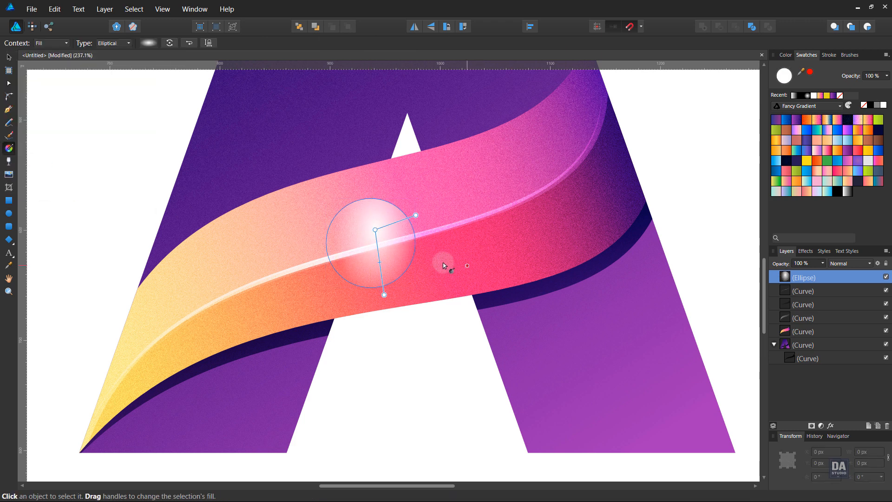
{"action": "left_click_drag", "start_coordinate": [375, 230], "coordinate": [416, 244]}
{"action": "key", "text": "v"}
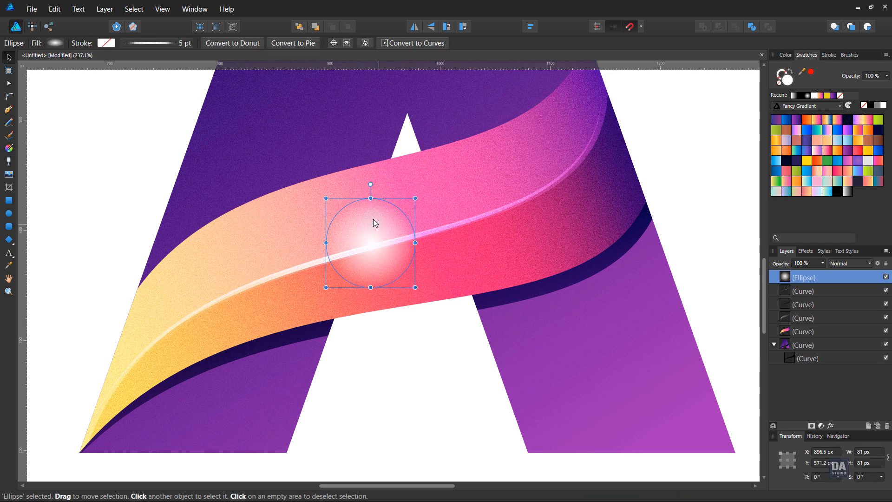
{"action": "left_click_drag", "start_coordinate": [370, 198], "coordinate": [370, 265]}
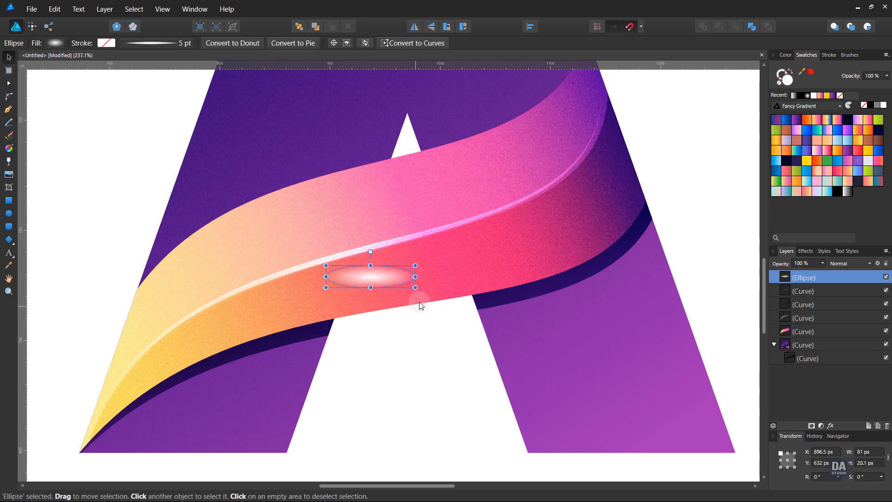
- Rotate the glow ellipse to 14° along the highlight line, widen it to about 109.3 px and apply a 5.1 px Gaussian Blur
{"action": "left_click_drag", "start_coordinate": [415, 290], "coordinate": [448, 245]}
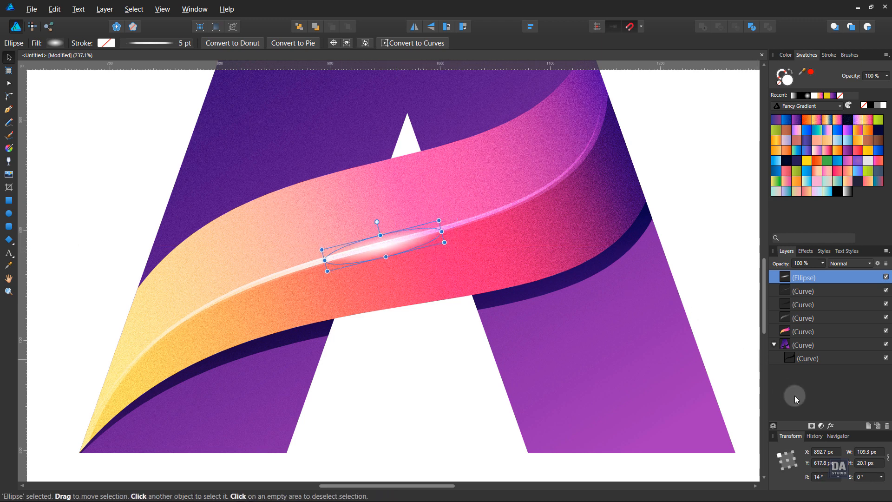
{"action": "left_click", "coordinate": [831, 424]}
{"action": "left_click_drag", "start_coordinate": [420, 129], "coordinate": [717, 149]}
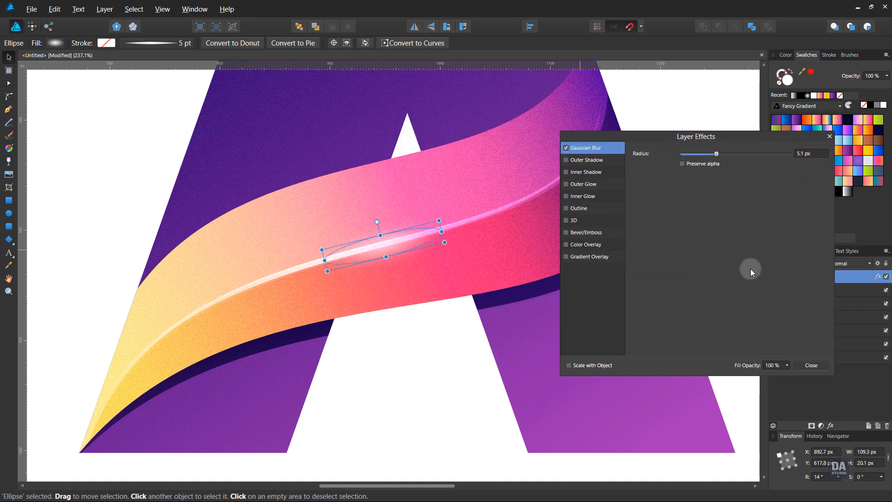
{"action": "left_click", "coordinate": [811, 366]}
{"action": "left_click", "coordinate": [714, 321]}
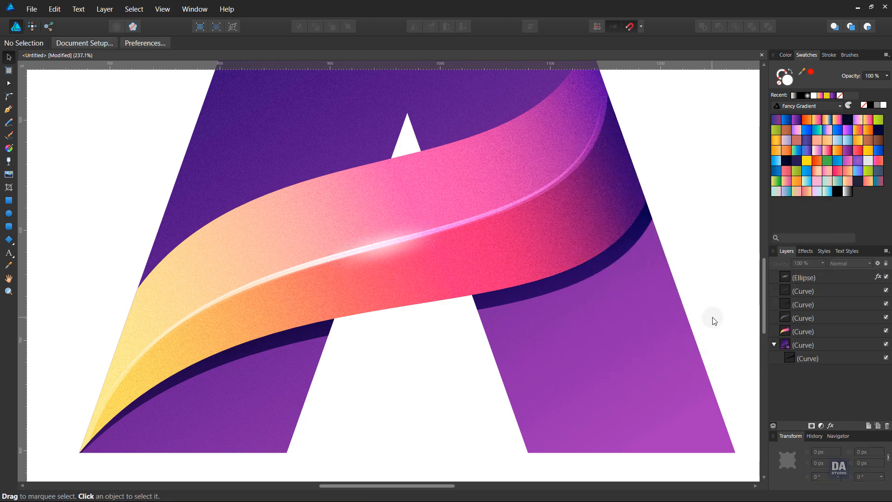
{"action": "key", "text": "ctrl+0"}
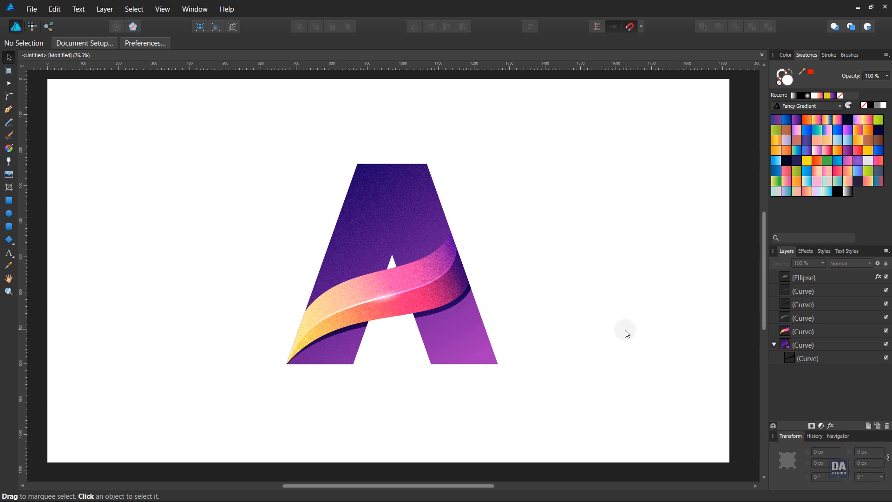
- Draw a closed triangle with the Pen tool from the A's two top corners to its left edge at about Y 481 px
{"action": "left_click_drag", "start_coordinate": [385, 190], "coordinate": [514, 185]}
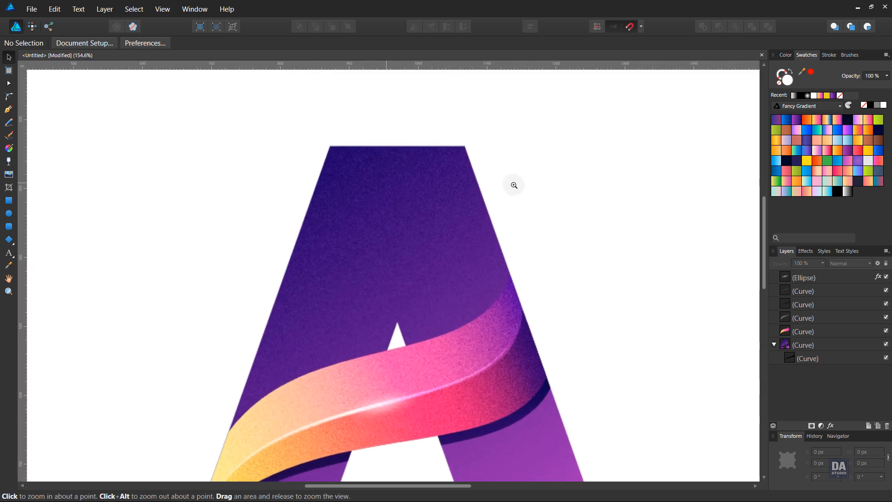
{"action": "left_click", "coordinate": [7, 113]}
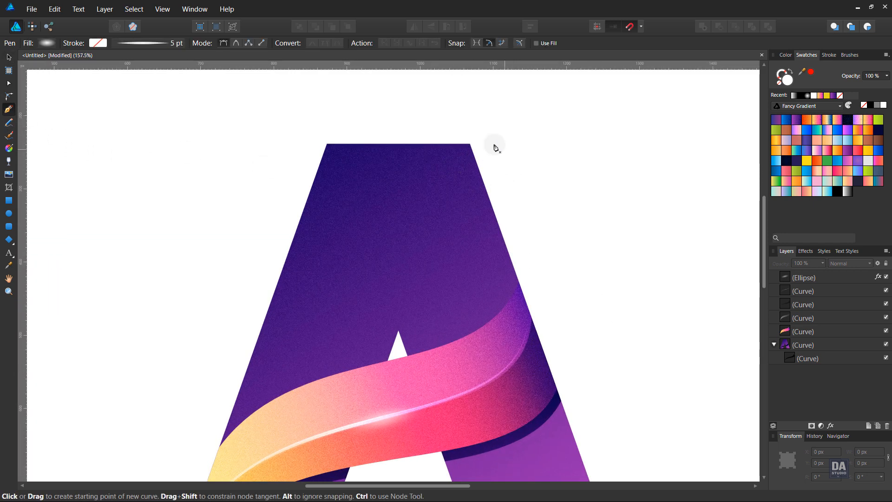
{"action": "left_click", "coordinate": [470, 143]}
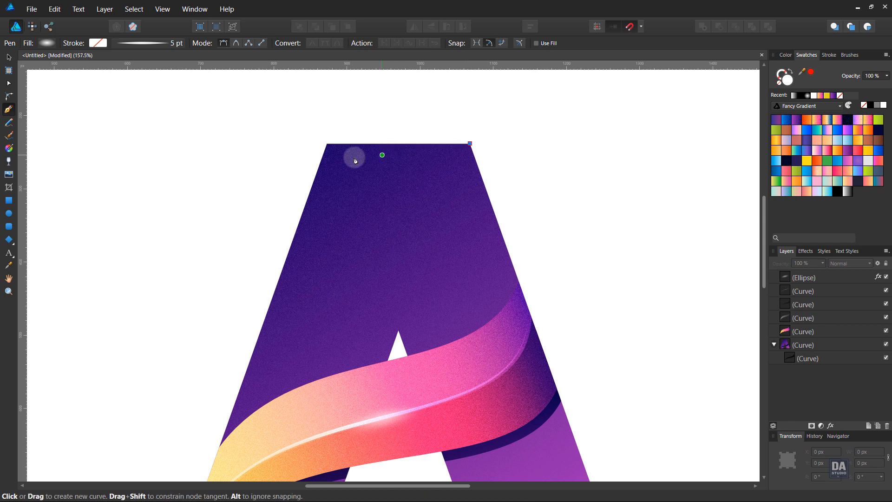
{"action": "left_click", "coordinate": [327, 144]}
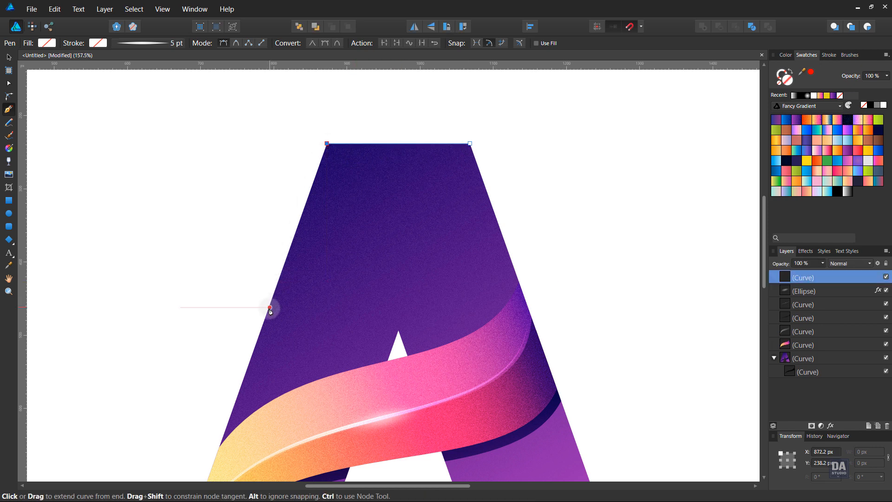
{"action": "left_click", "coordinate": [265, 321]}
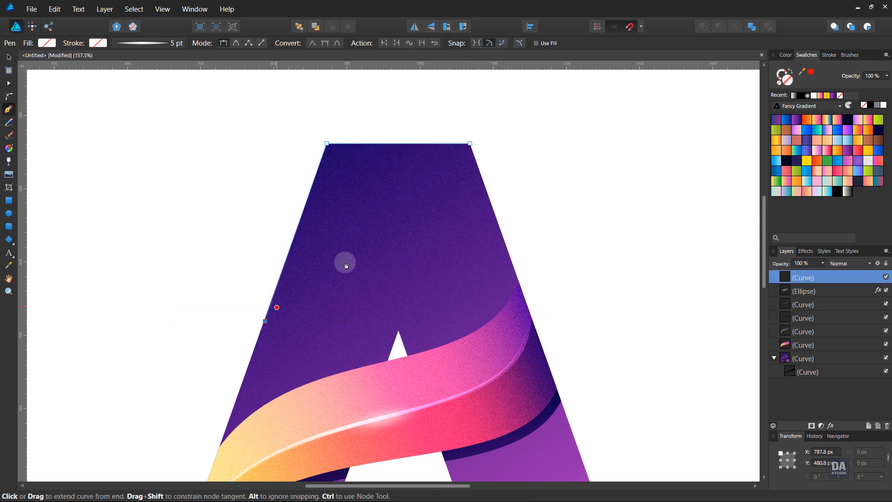
{"action": "left_click", "coordinate": [470, 145]}
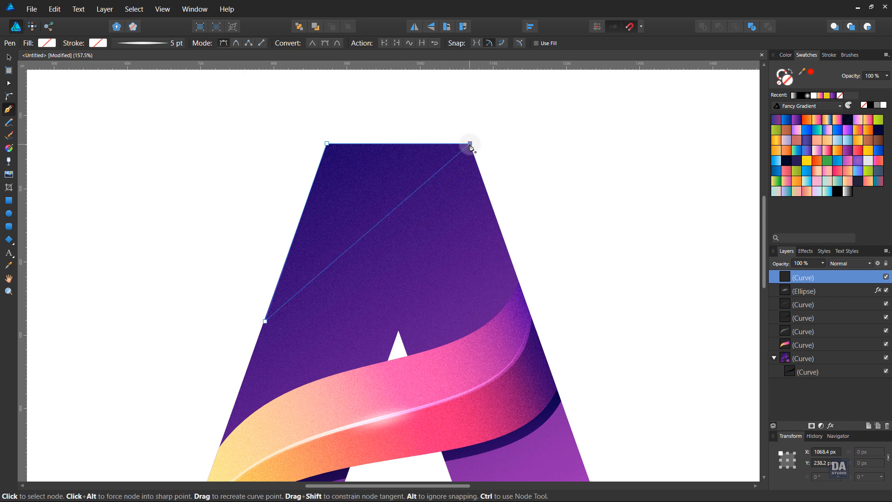
- Fill the triangle with the black-to-transparent gradient swatch, fading from the A's top-right corner down to the lower left
{"action": "left_click", "coordinate": [838, 194]}
{"action": "key", "text": "g"}
{"action": "left_click_drag", "start_coordinate": [521, 100], "coordinate": [272, 330]}
- Bend the triangle's diagonal edge into a smooth S-shaped curve
{"action": "key", "text": "a"}
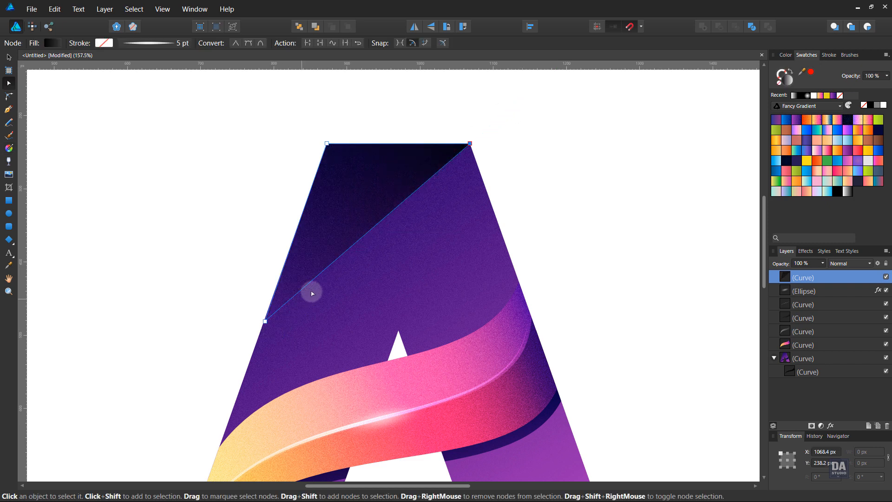
{"action": "left_click_drag", "start_coordinate": [312, 279], "coordinate": [333, 307]}
{"action": "left_click_drag", "start_coordinate": [419, 226], "coordinate": [385, 202]}
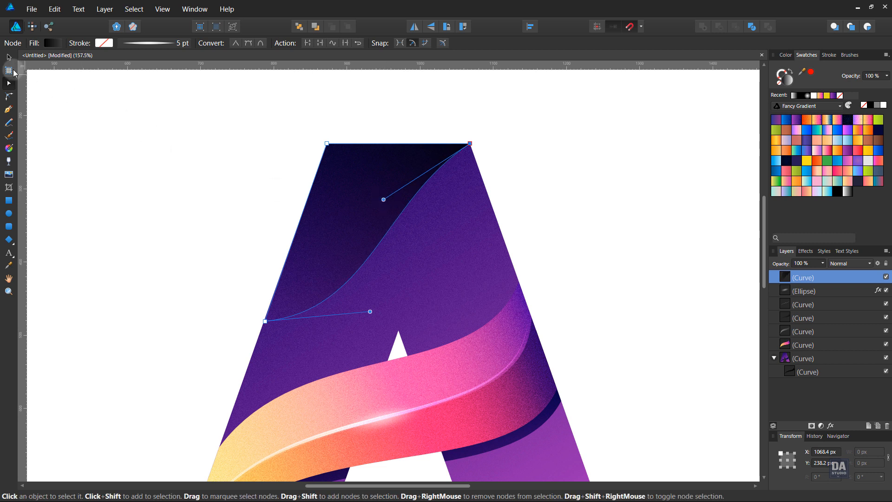
- Lower the curved shadow shape's layer opacity to 50% and deselect it
{"action": "key", "text": "v"}
{"action": "left_click_drag", "start_coordinate": [826, 264], "coordinate": [791, 274]}
{"action": "left_click", "coordinate": [613, 252]}
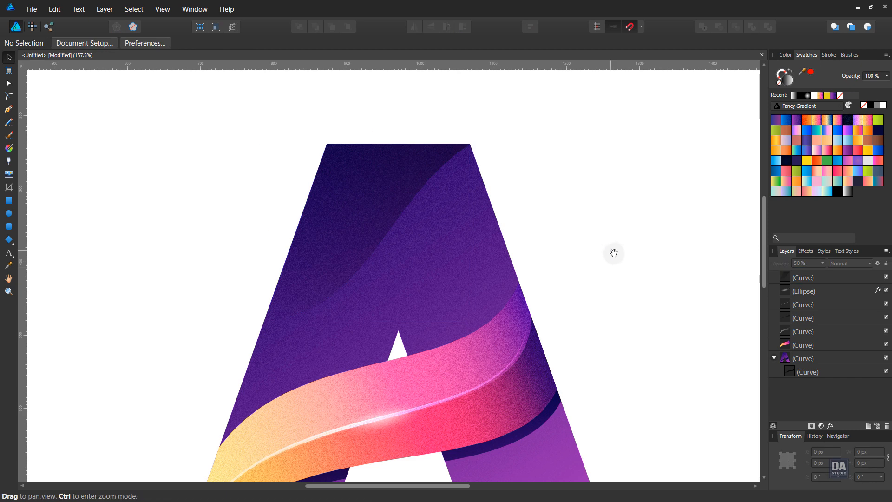
- Add an Inner Shadow effect to the purple A shape with 57% opacity and a 60 px radius
{"action": "left_click_drag", "start_coordinate": [577, 251], "coordinate": [154, 184]}
{"action": "left_click", "coordinate": [409, 228]}
{"action": "left_click_drag", "start_coordinate": [581, 261], "coordinate": [472, 265]}
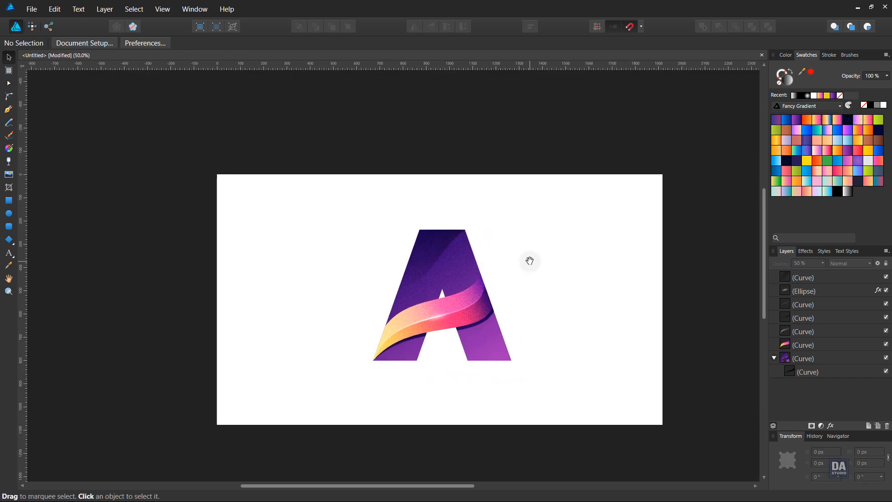
{"action": "left_click_drag", "start_coordinate": [519, 333], "coordinate": [618, 339]}
{"action": "left_click_drag", "start_coordinate": [563, 338], "coordinate": [554, 334]}
{"action": "left_click", "coordinate": [471, 345]}
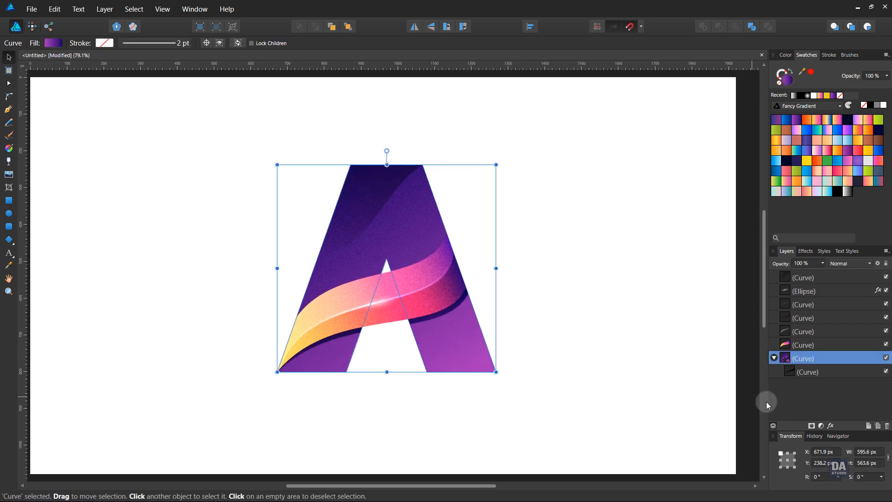
{"action": "left_click", "coordinate": [827, 426]}
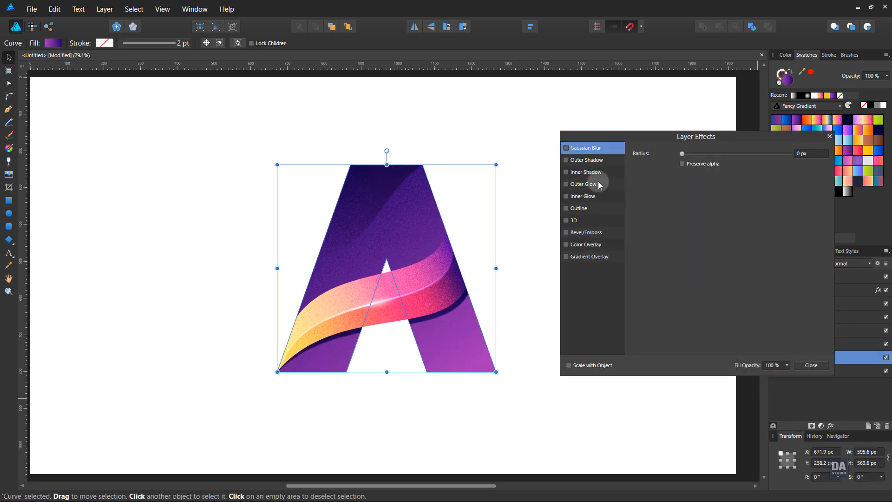
{"action": "left_click", "coordinate": [586, 172]}
{"action": "left_click_drag", "start_coordinate": [685, 177], "coordinate": [761, 165]}
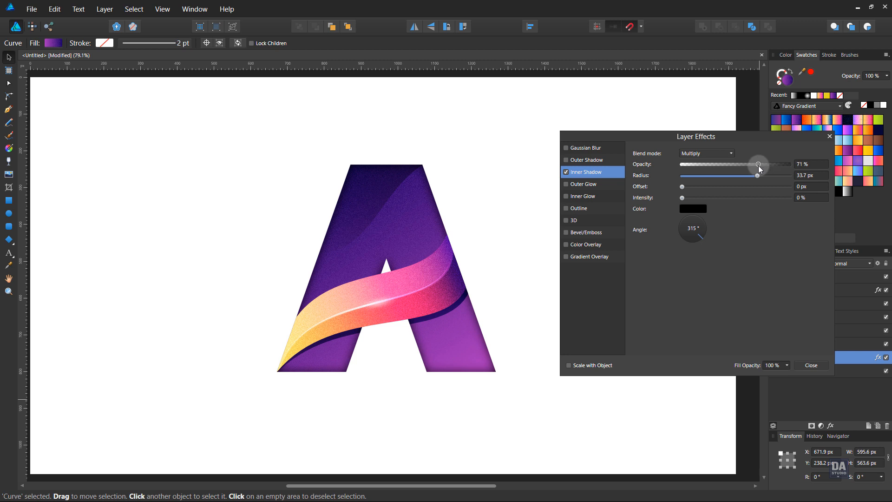
{"action": "left_click_drag", "start_coordinate": [759, 174], "coordinate": [743, 165]}
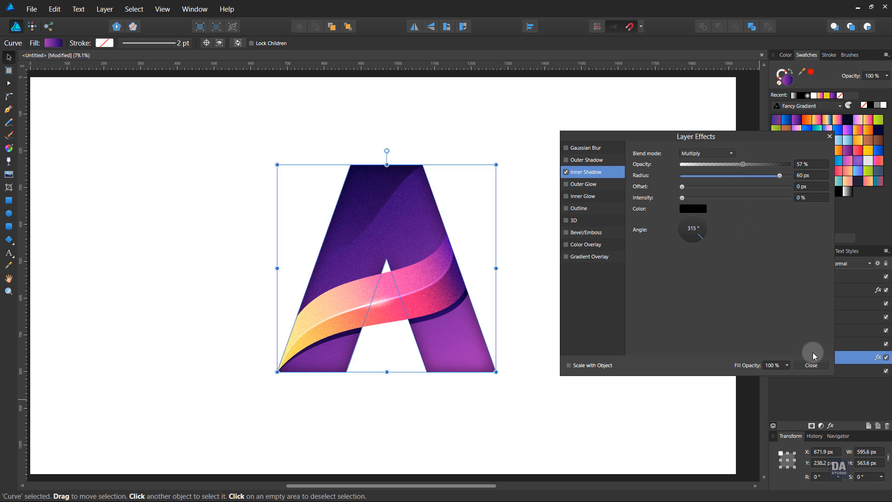
{"action": "left_click", "coordinate": [800, 365]}
{"action": "left_click", "coordinate": [630, 310]}
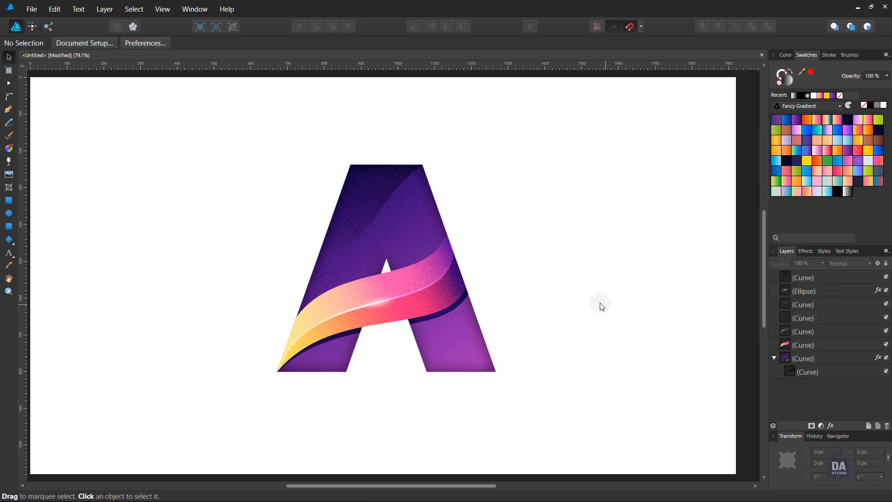